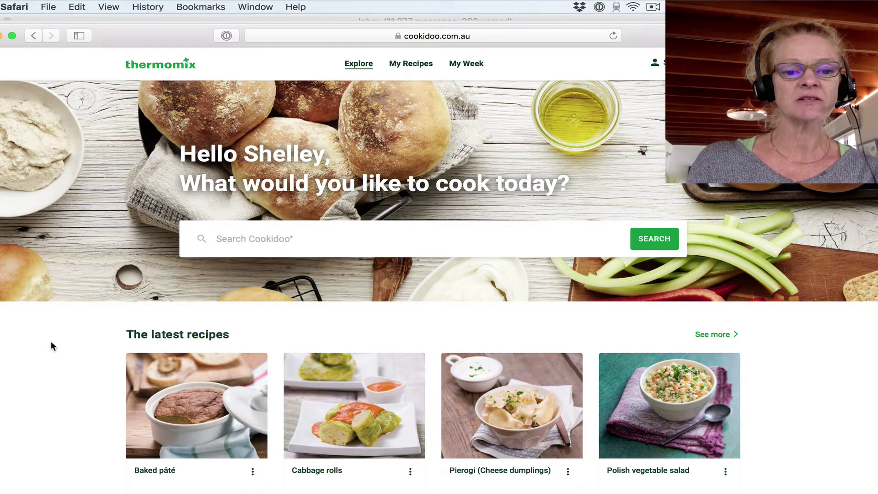
# - Look through the Explore page's latest recipes, recipe spotlight and most cooked sections, and advance the featured banner to the low carb slide
pyautogui.scroll(-3, 52, 342)
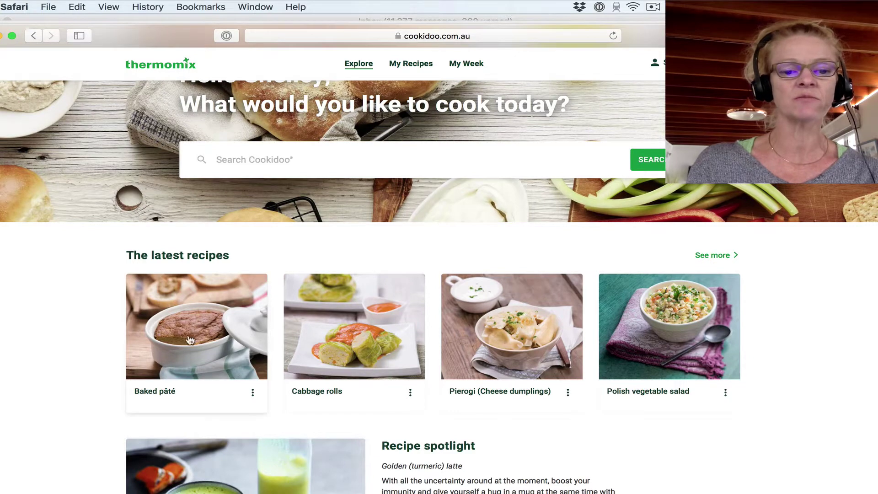
pyautogui.scroll(-7, 59, 353)
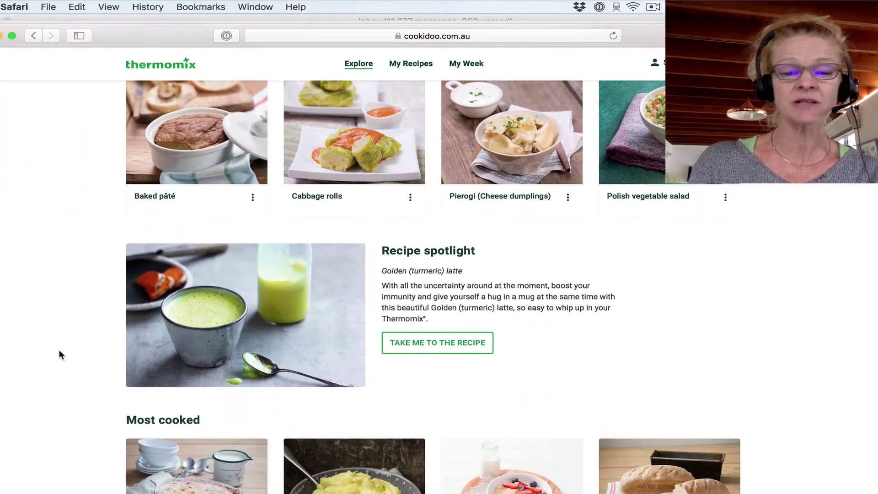
pyautogui.scroll(-1, 59, 351)
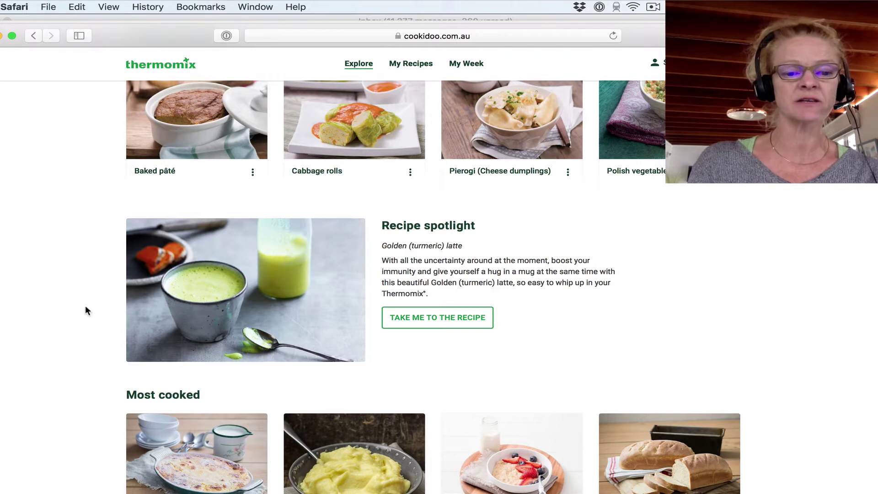
pyautogui.scroll(-2, 82, 300)
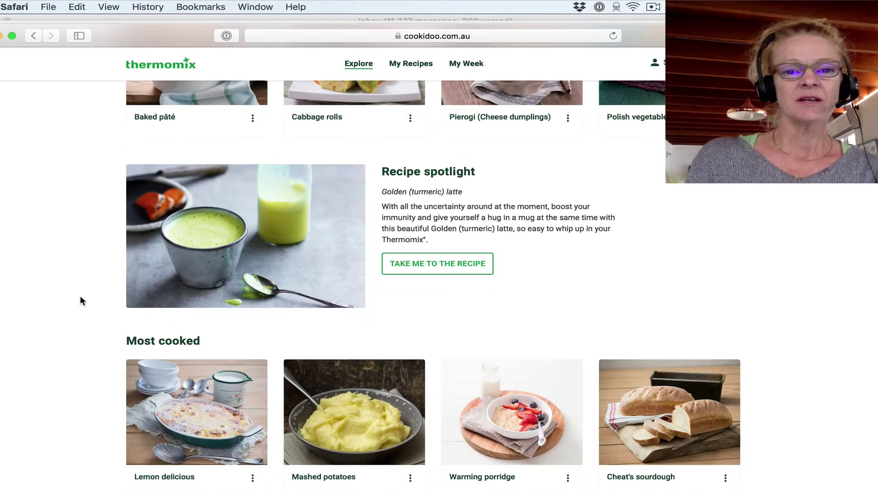
pyautogui.scroll(-2, 80, 299)
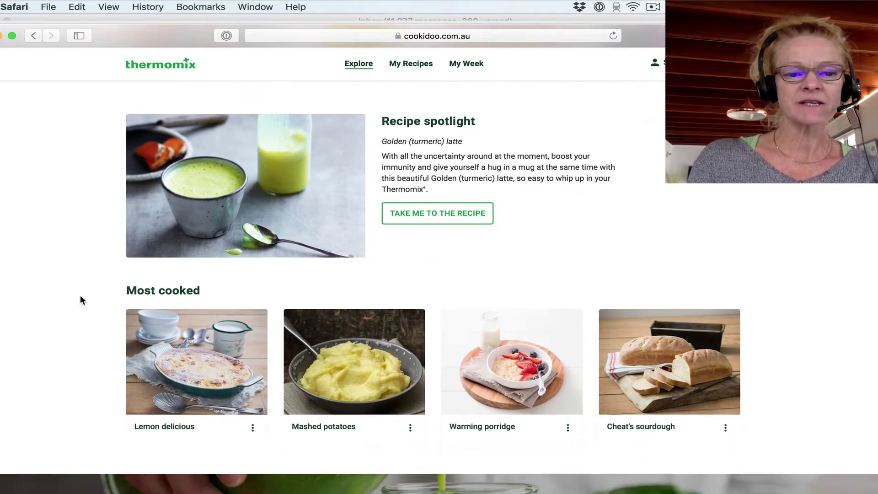
pyautogui.scroll(-4, 80, 294)
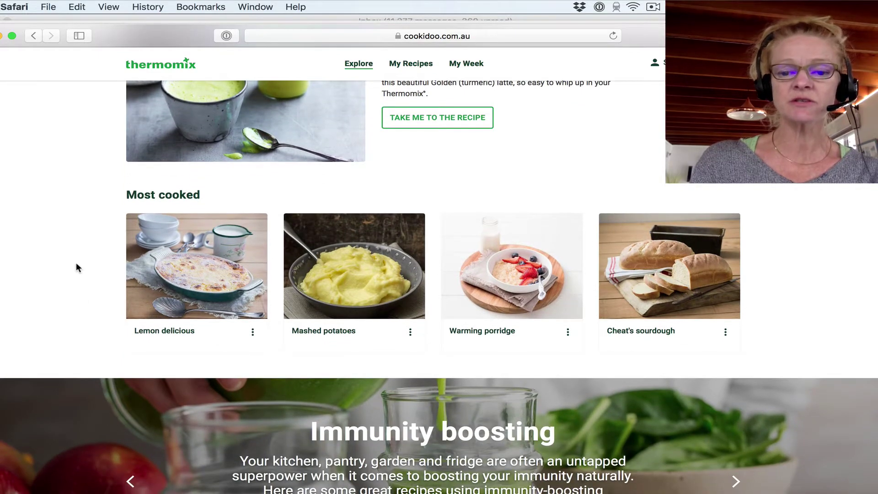
pyautogui.scroll(-1, 75, 267)
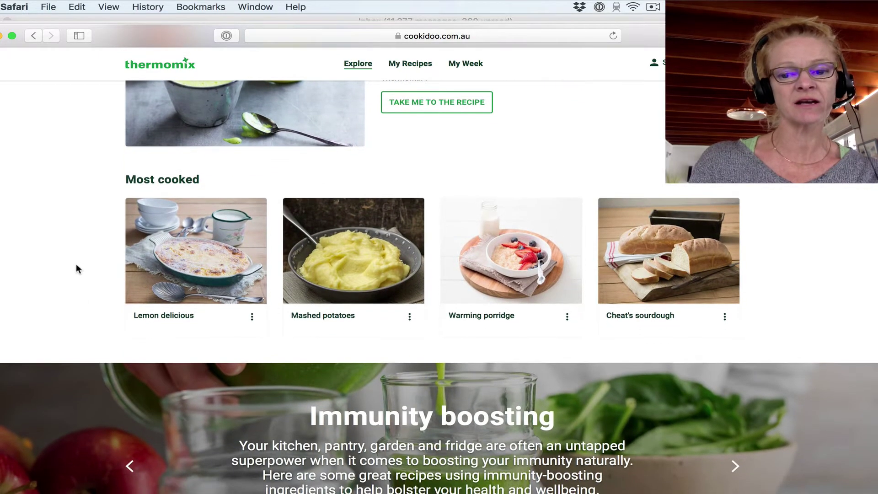
pyautogui.scroll(-1, 75, 264)
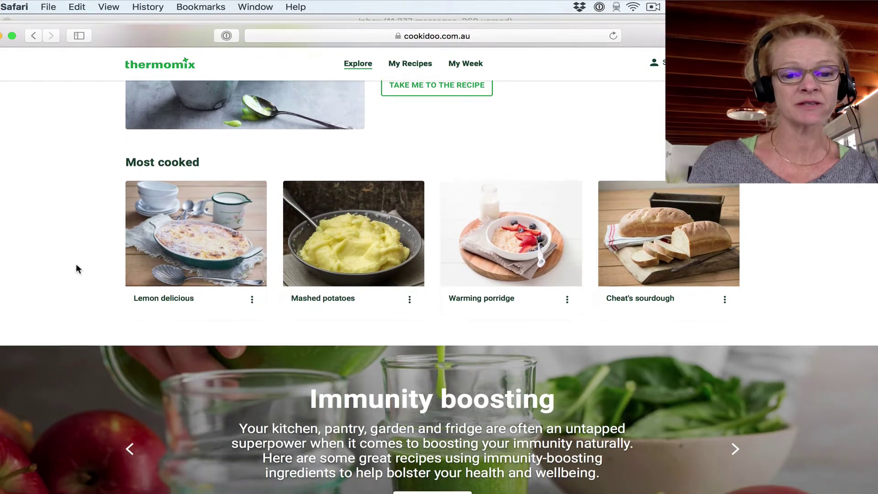
pyautogui.scroll(-10, 76, 265)
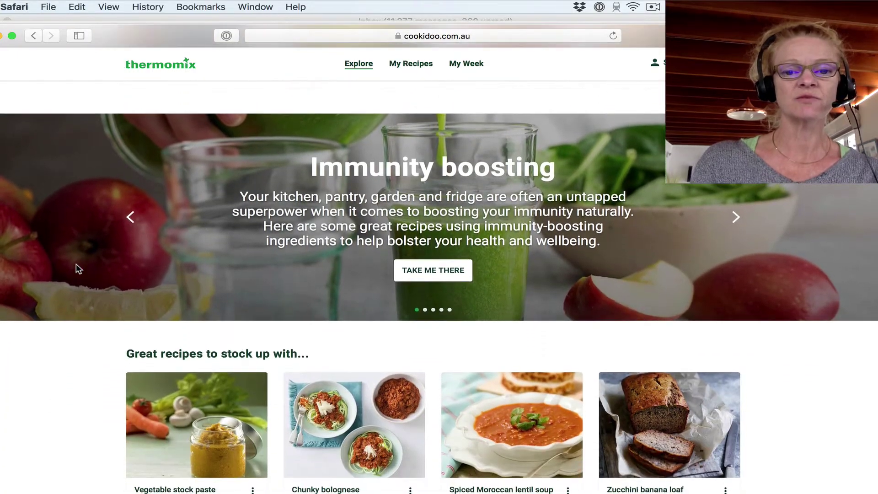
pyautogui.click(735, 220)
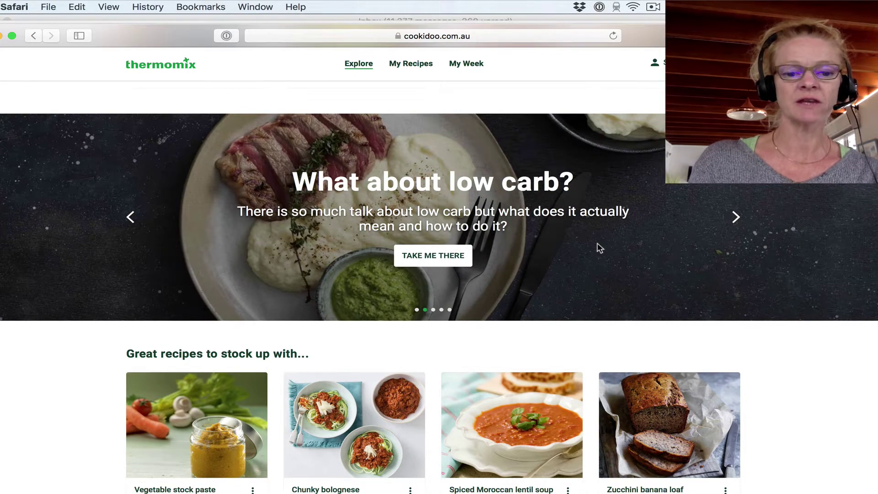
# - Examine the rest of the Explore page, from the recipes to stock up with through collections, recipe categories and articles to the page end
pyautogui.scroll(-3, 408, 251)
pyautogui.scroll(-3, 53, 352)
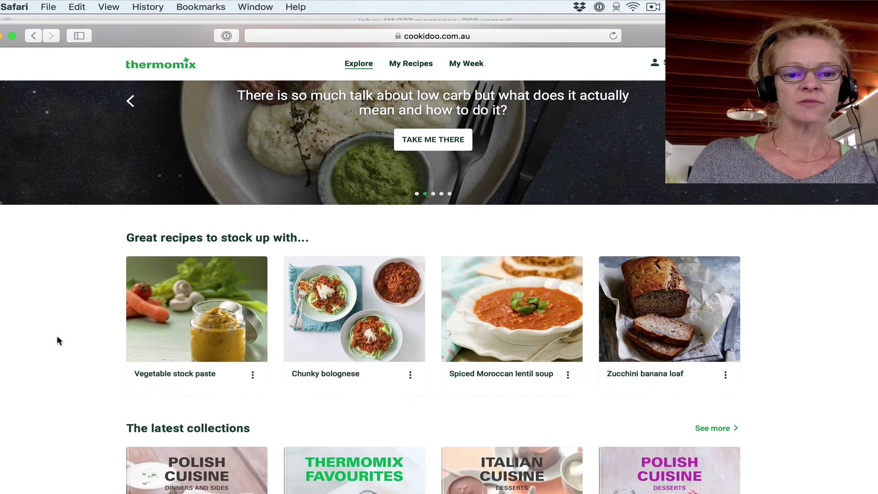
pyautogui.scroll(-3, 55, 320)
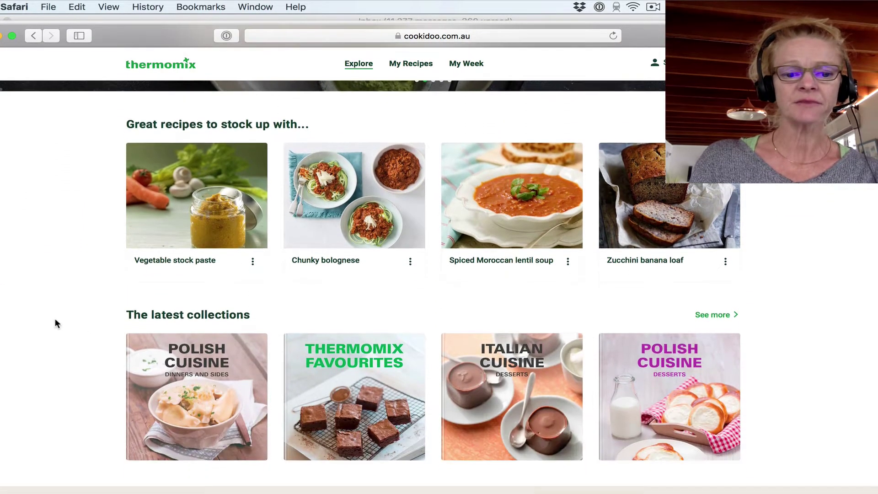
pyautogui.scroll(-2, 55, 318)
pyautogui.scroll(-1, 54, 315)
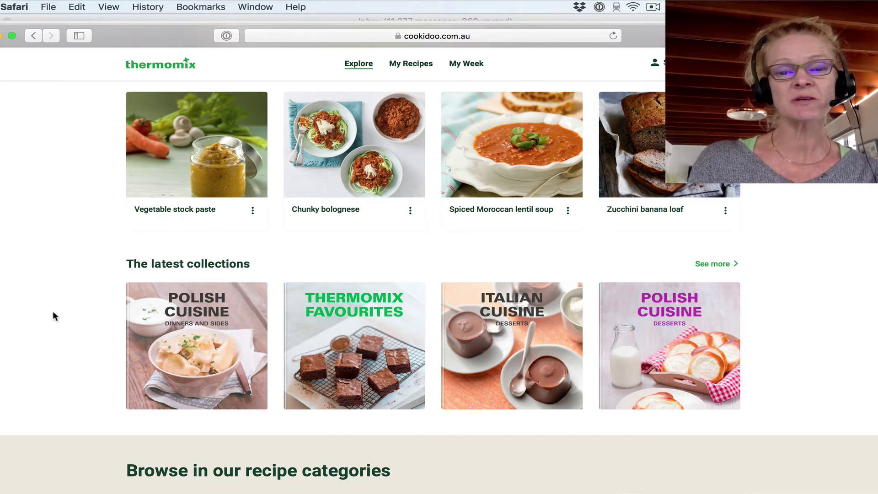
pyautogui.scroll(-1, 53, 311)
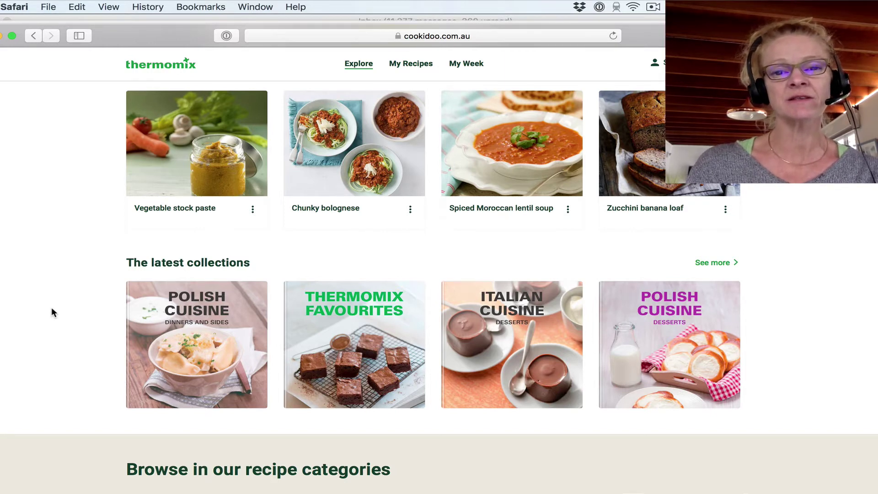
pyautogui.scroll(-5, 52, 309)
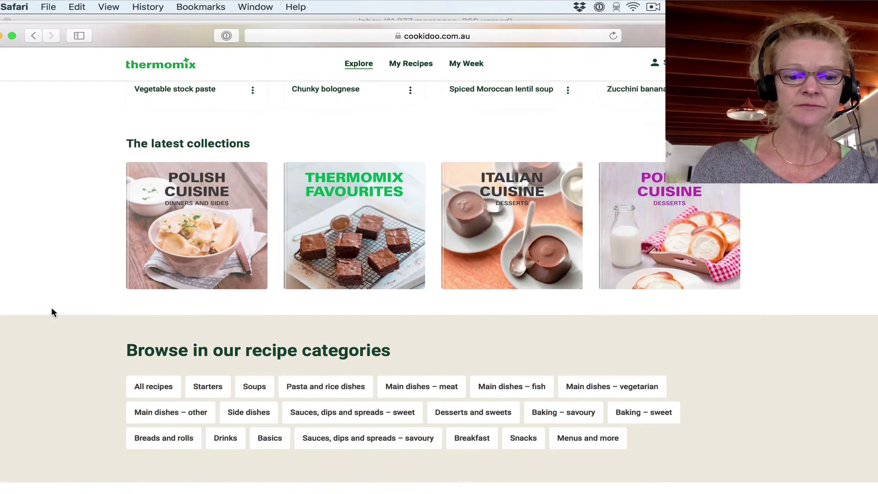
pyautogui.scroll(-2, 63, 393)
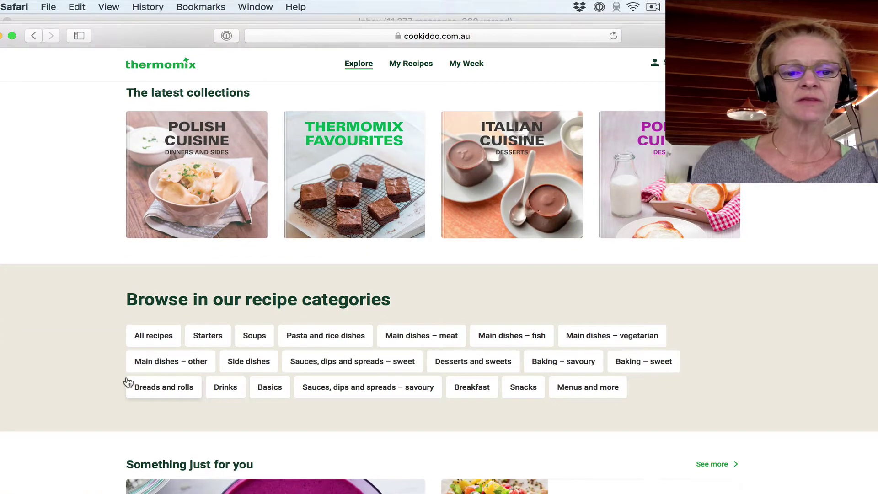
pyautogui.scroll(-5, 128, 381)
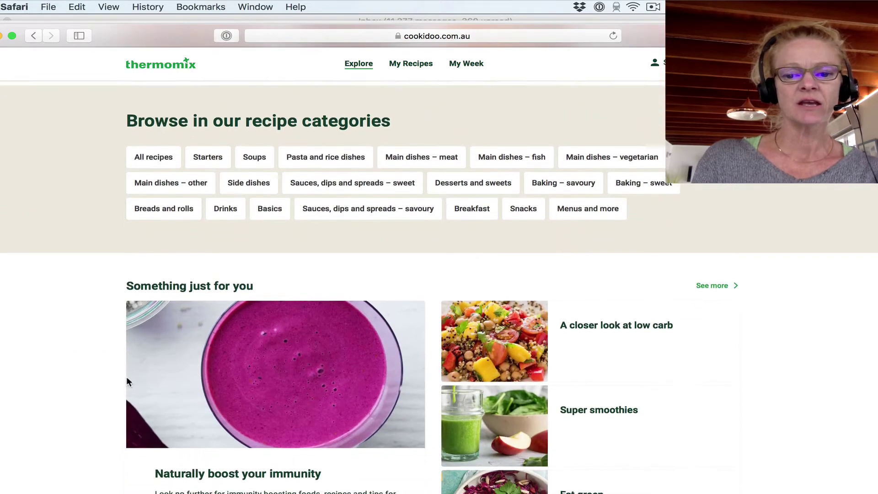
pyautogui.scroll(-5, 127, 380)
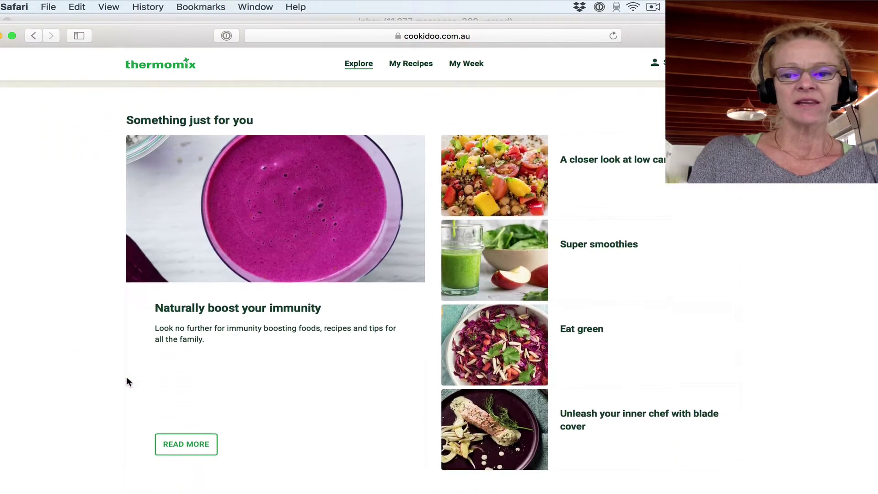
pyautogui.scroll(-1, 126, 377)
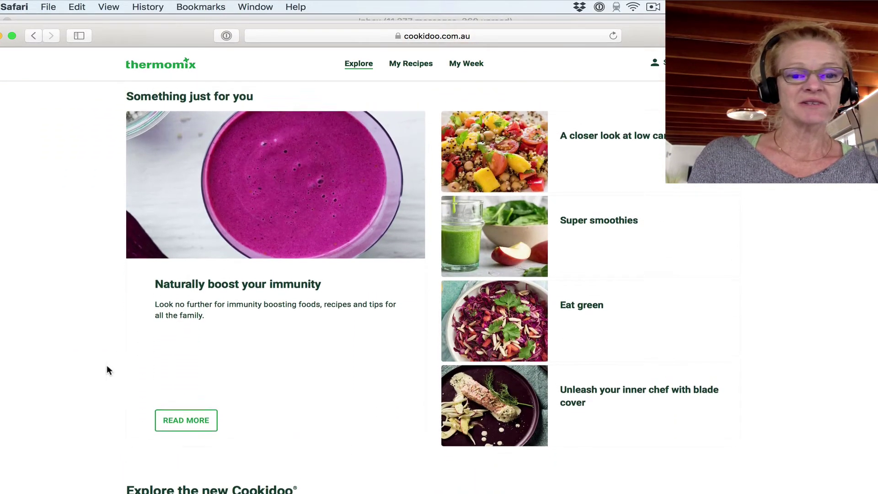
pyautogui.scroll(-10, 108, 369)
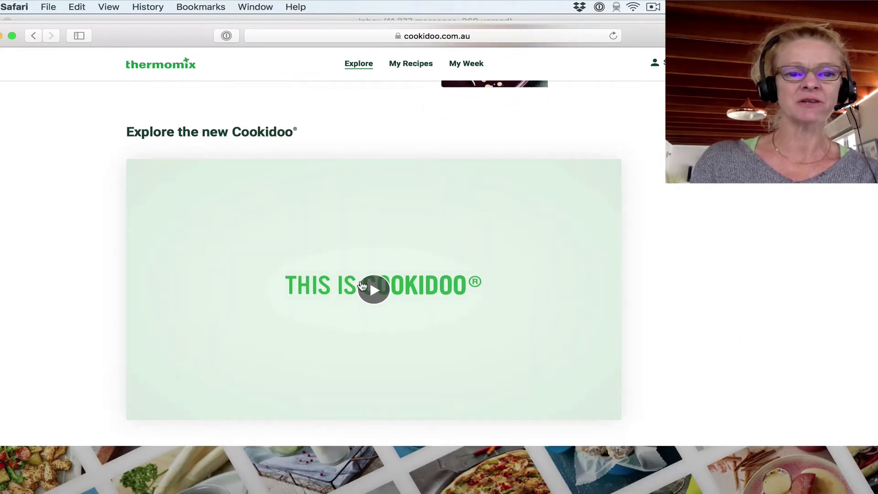
pyautogui.scroll(-6, 38, 314)
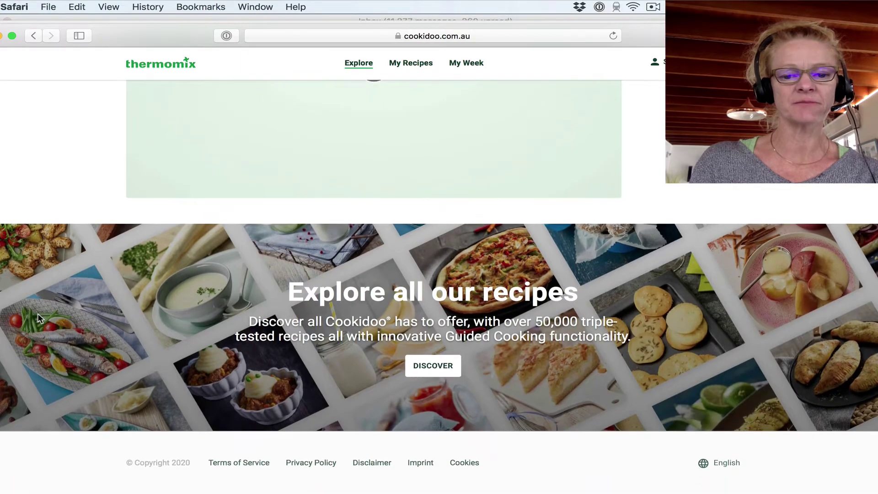
# - Search Cookidoo for beetroot using the recent search suggestion
pyautogui.scroll(20, 37, 313)
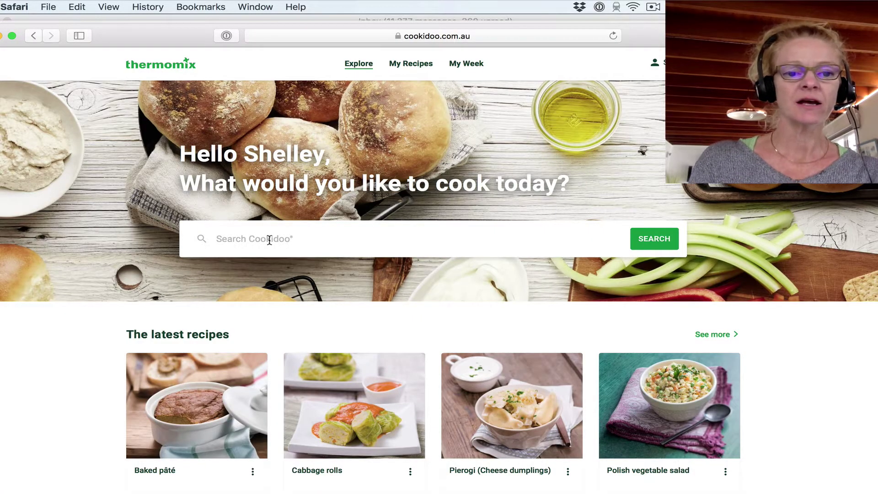
pyautogui.click(269, 240)
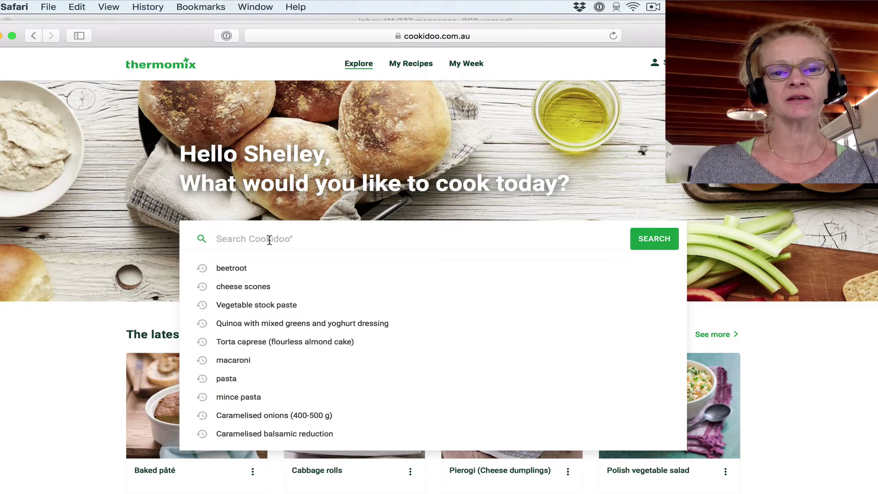
pyautogui.click(232, 269)
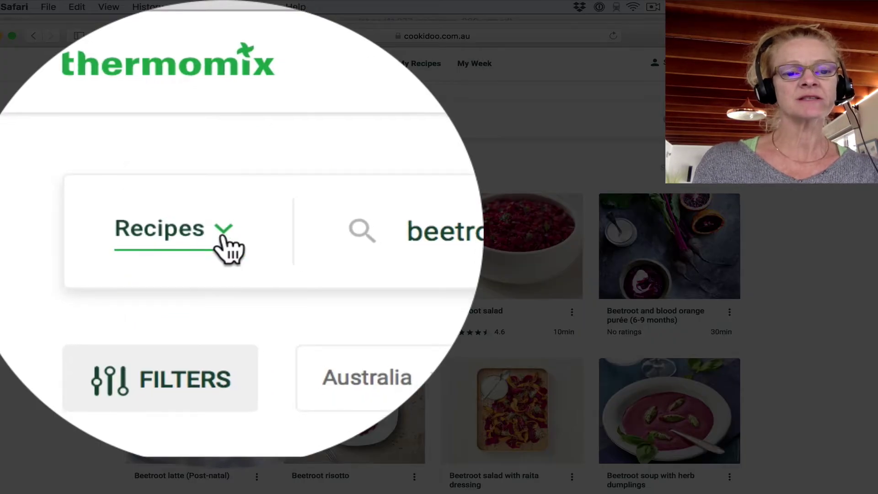
# - View the beetroot search results as Collections and as Articles, and return to the Recipes results
pyautogui.click(224, 240)
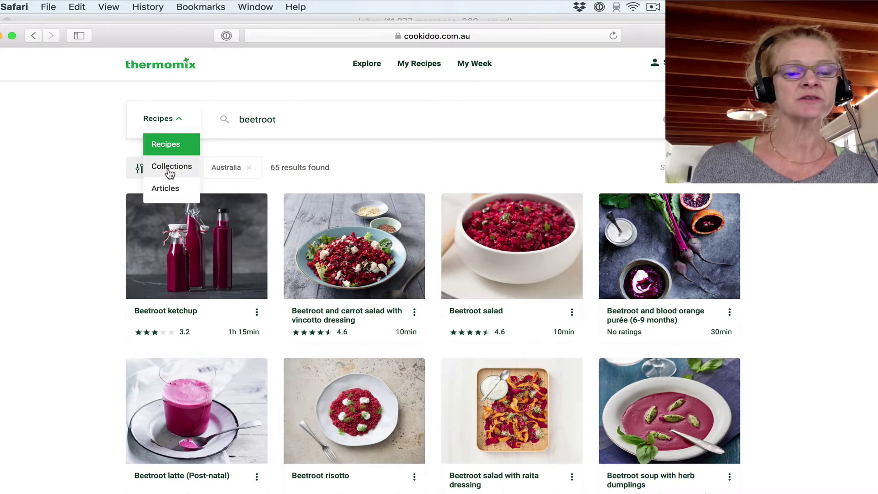
pyautogui.click(171, 171)
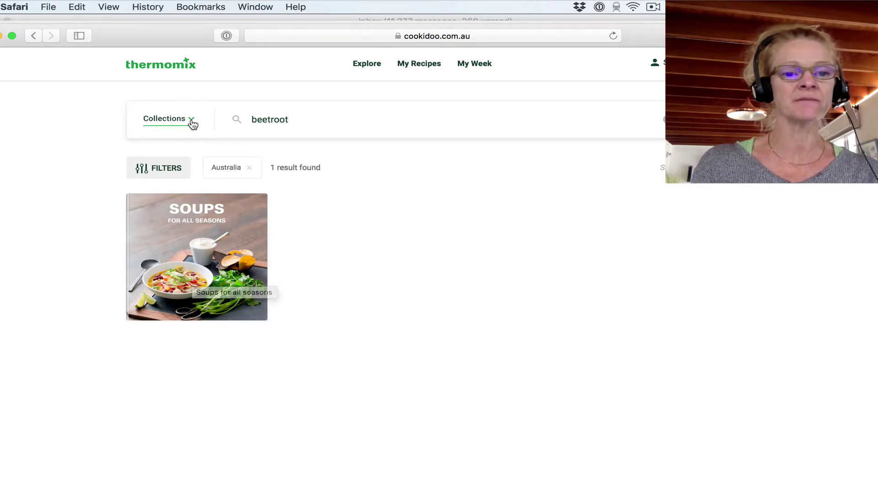
pyautogui.click(192, 121)
pyautogui.click(176, 189)
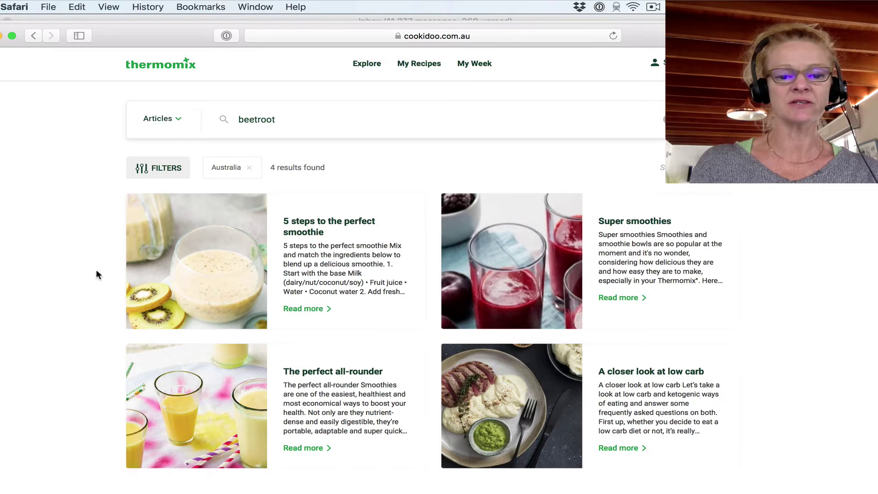
pyautogui.click(180, 120)
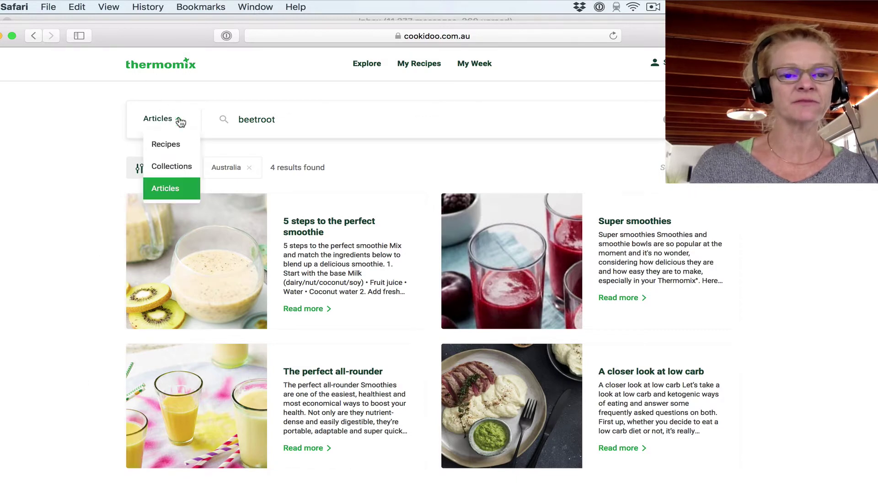
pyautogui.click(167, 144)
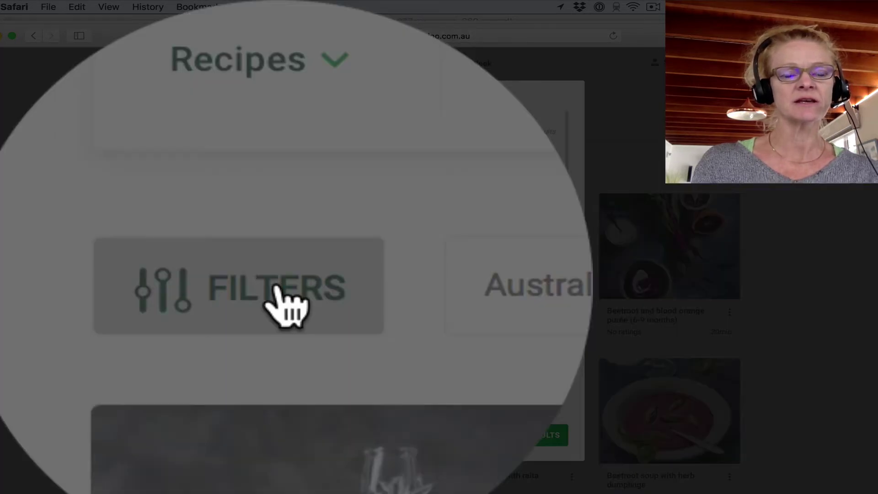
# - Filter the beetroot recipes by the category Main dishes – Vegetarian
pyautogui.click(276, 288)
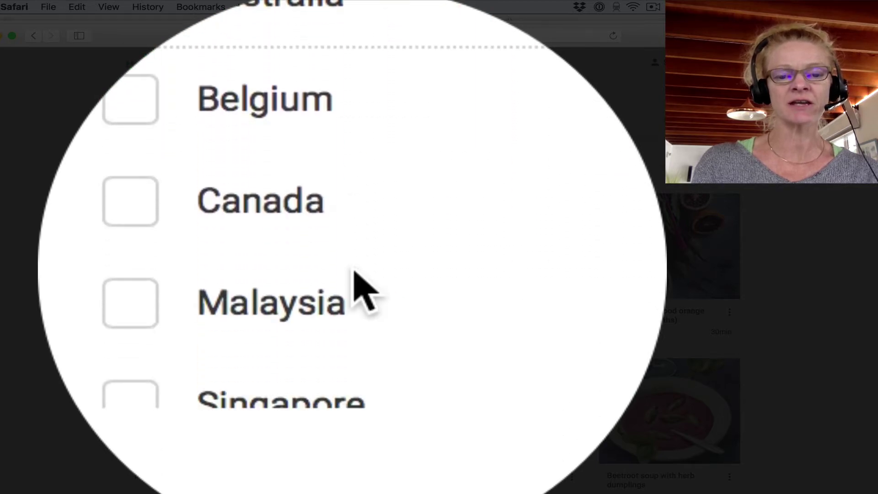
pyautogui.scroll(10, 352, 382)
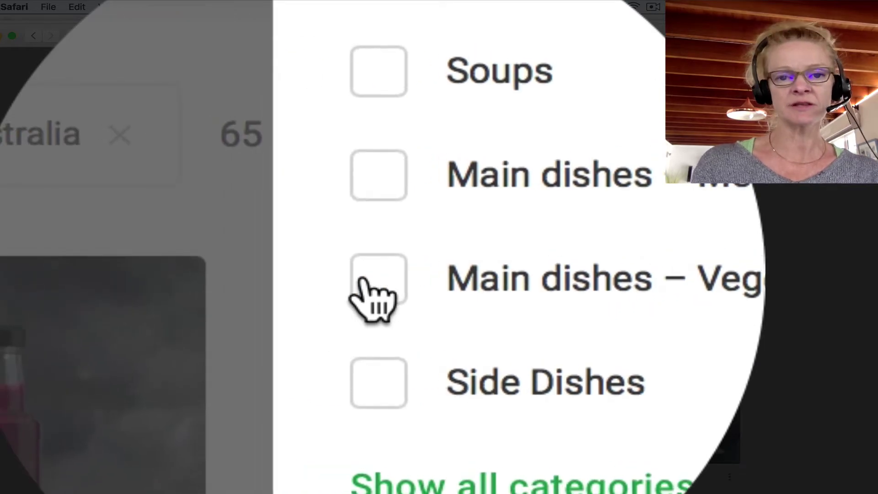
pyautogui.click(365, 281)
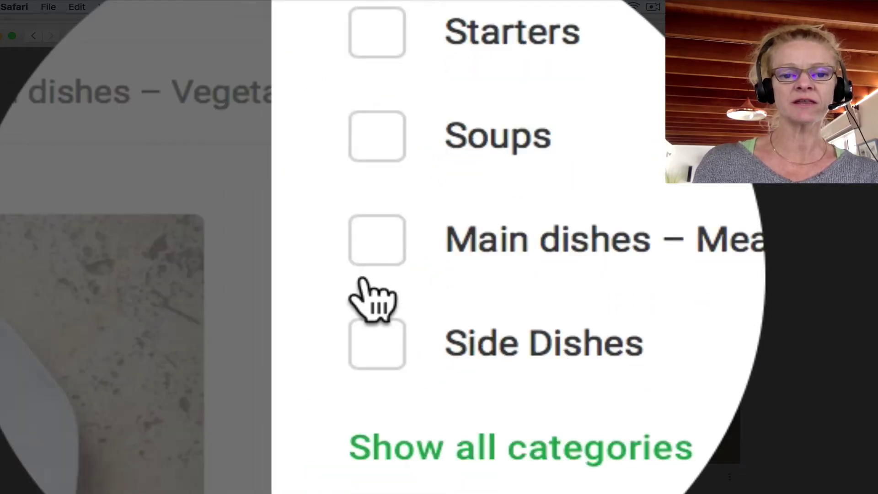
# - Add carrot as a selected ingredient in the recipe filters
pyautogui.scroll(-5, 365, 283)
pyautogui.click(365, 275)
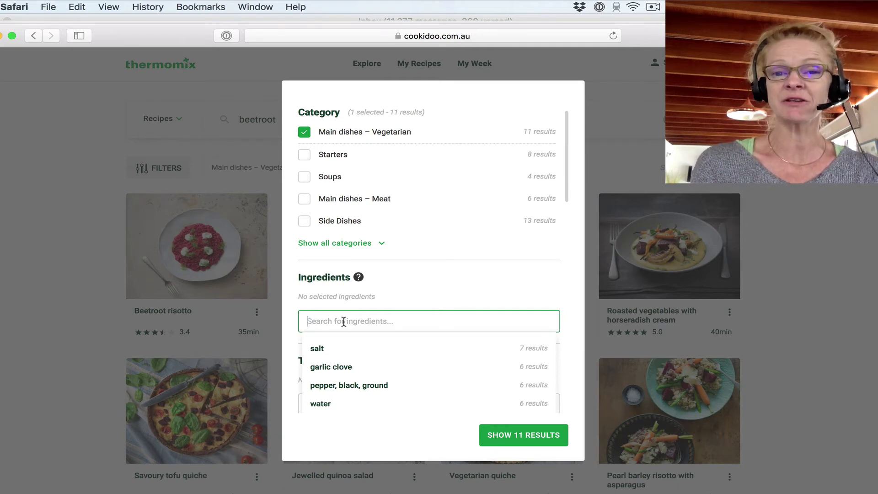
pyautogui.write('carrot')
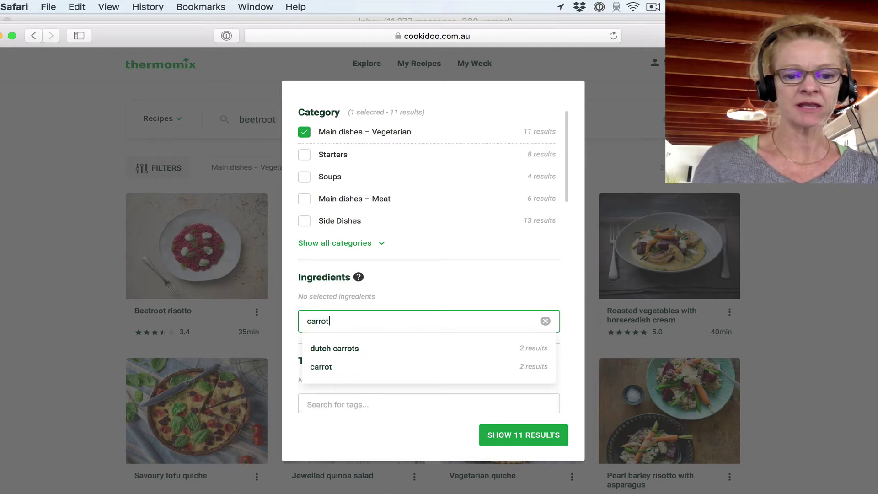
pyautogui.click(334, 373)
pyautogui.scroll(-1, 339, 382)
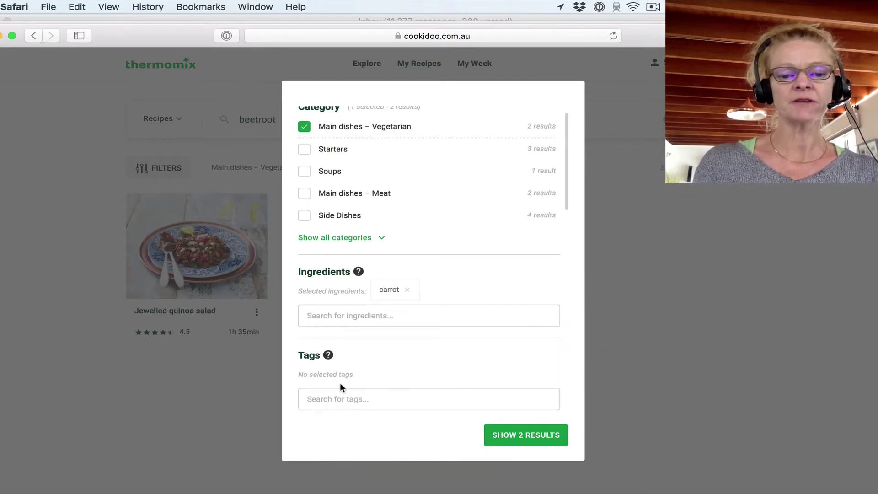
# - Look through the suggested tags in the recipe filters without selecting any
pyautogui.scroll(-1, 340, 384)
pyautogui.click(333, 375)
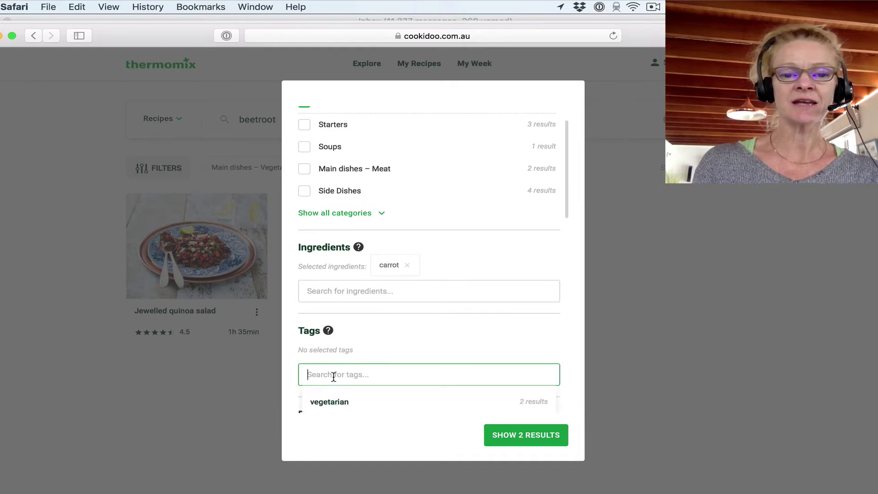
pyautogui.scroll(-2, 333, 376)
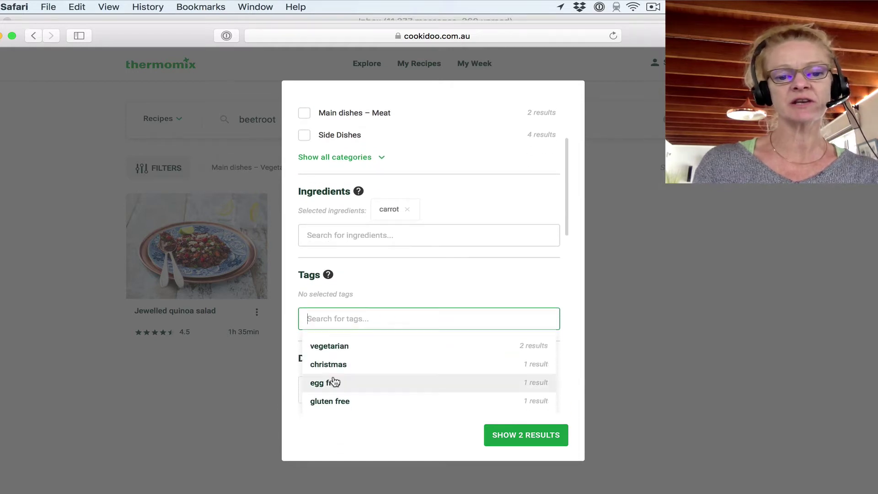
pyautogui.scroll(-2, 335, 380)
pyautogui.scroll(-1, 335, 380)
pyautogui.scroll(-1, 333, 376)
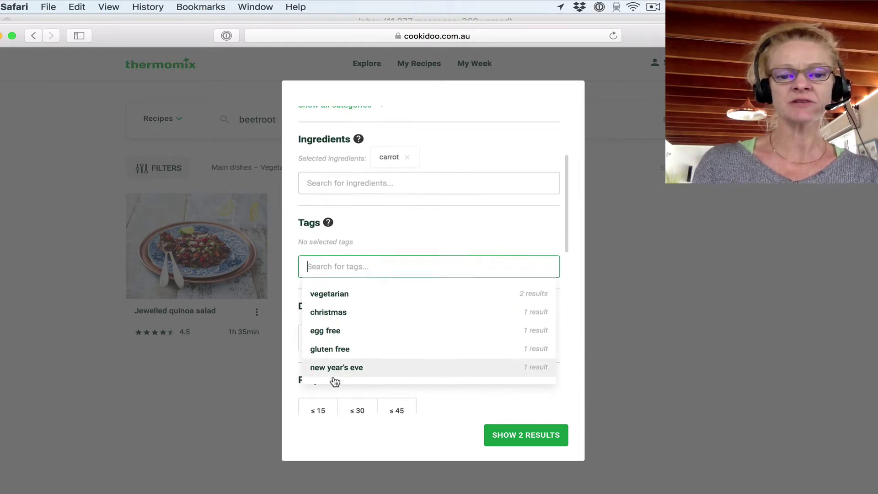
pyautogui.scroll(-1, 352, 357)
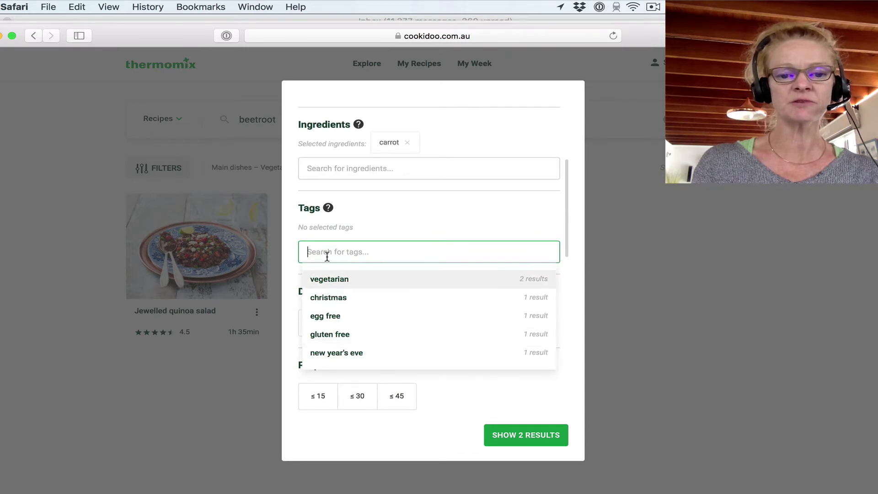
pyautogui.click(289, 279)
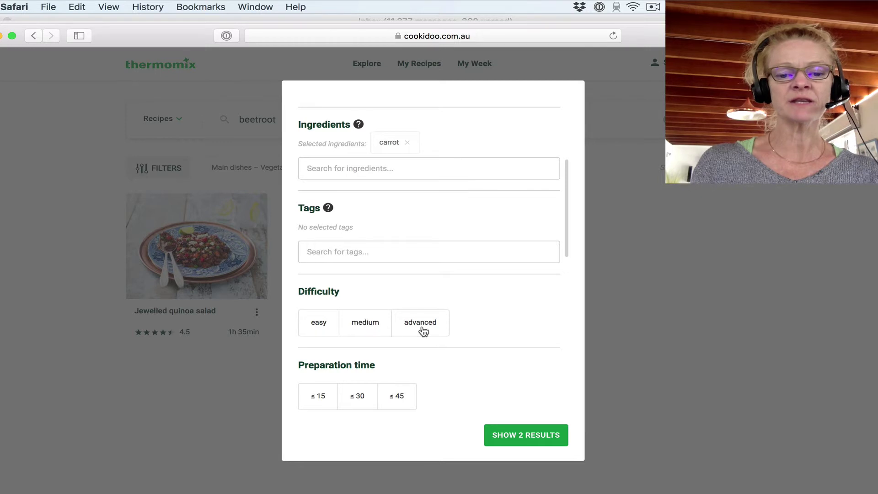
# - Review the remaining recipe filters, from difficulty, preparation time and total time to portions, ratings, Thermomix version, language and country
pyautogui.scroll(-1, 422, 331)
pyautogui.scroll(-2, 421, 327)
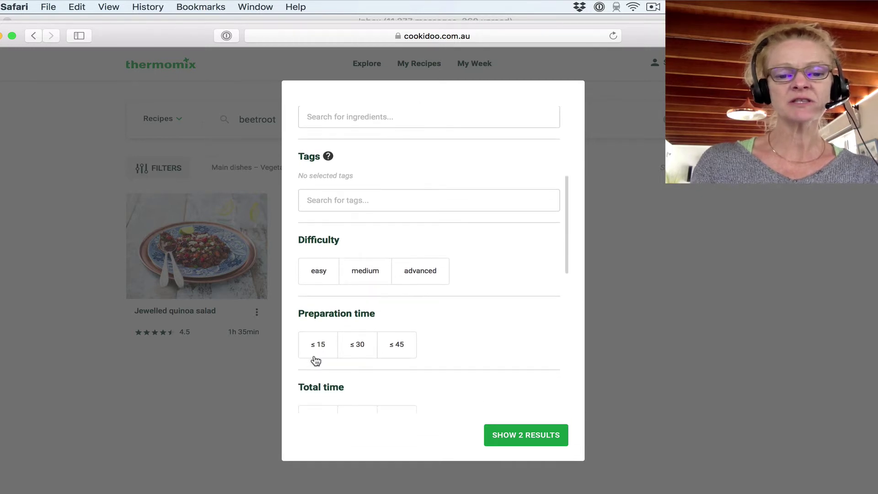
pyautogui.scroll(-2, 390, 349)
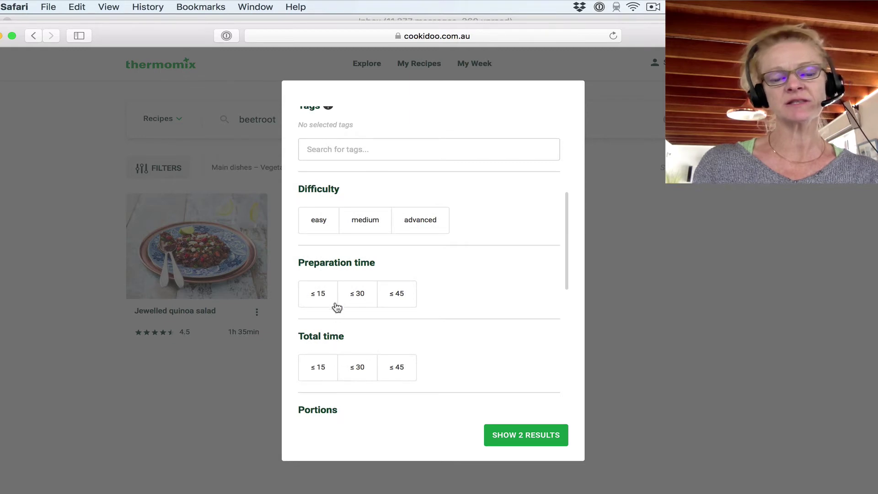
pyautogui.scroll(-3, 336, 350)
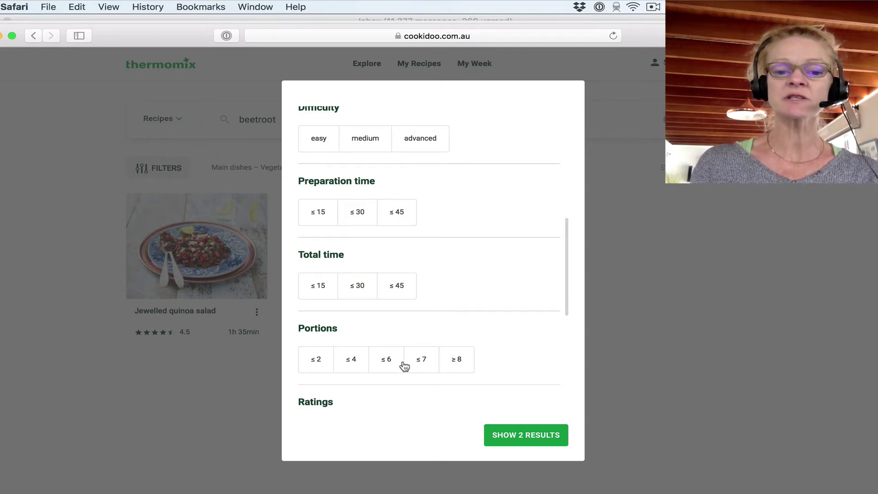
pyautogui.scroll(-1, 327, 375)
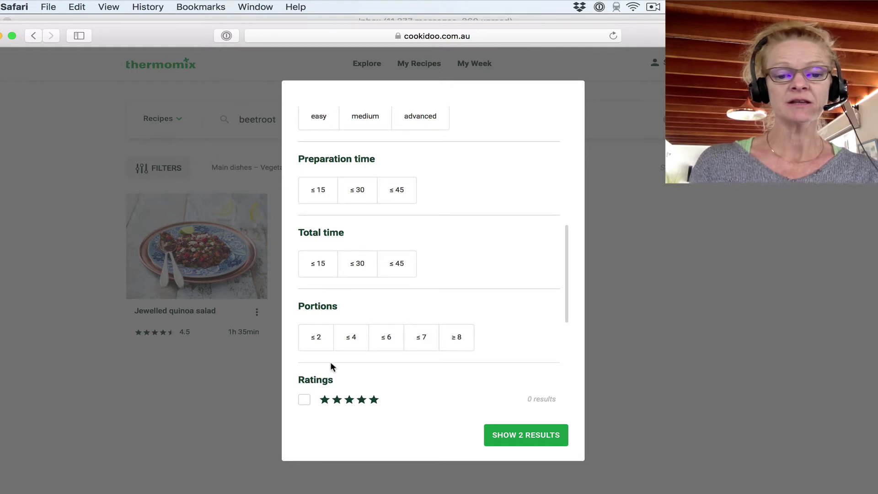
pyautogui.scroll(-4, 331, 365)
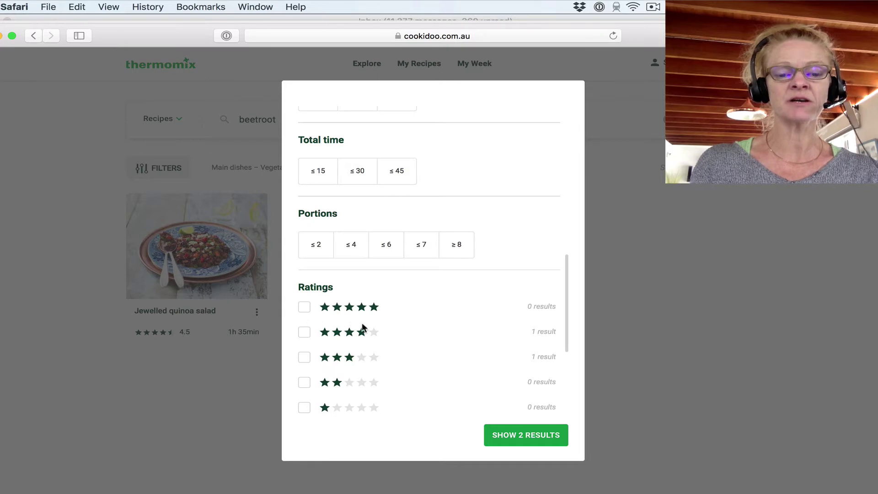
pyautogui.scroll(-1, 362, 327)
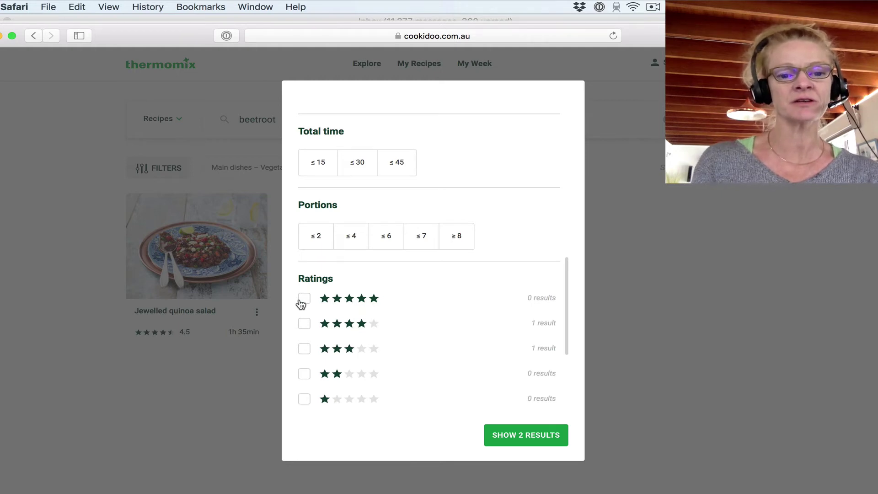
pyautogui.scroll(-4, 398, 271)
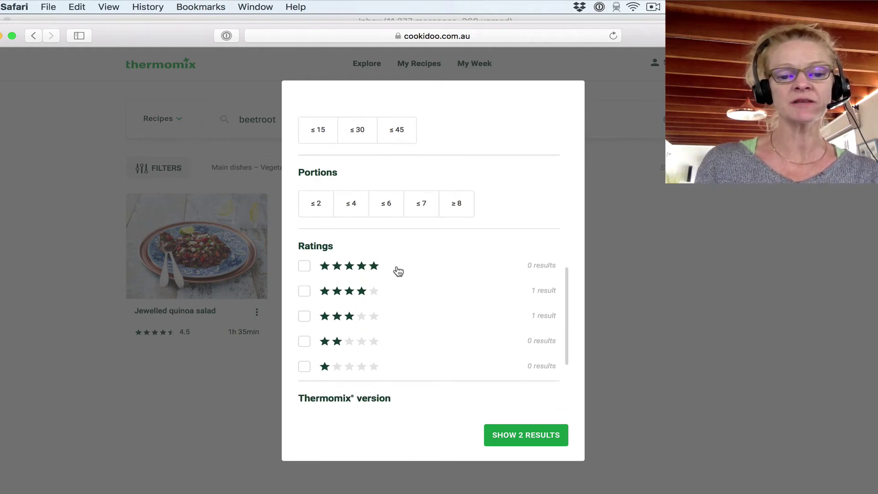
pyautogui.scroll(-3, 398, 271)
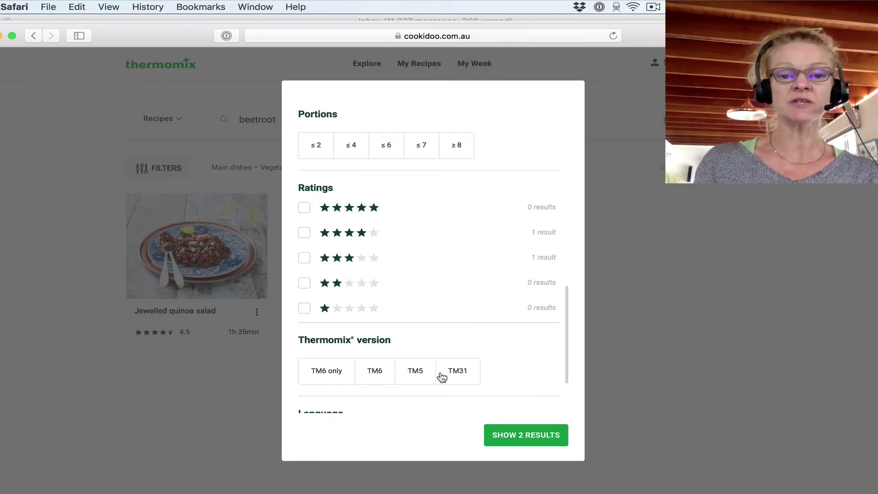
pyautogui.scroll(-2, 441, 376)
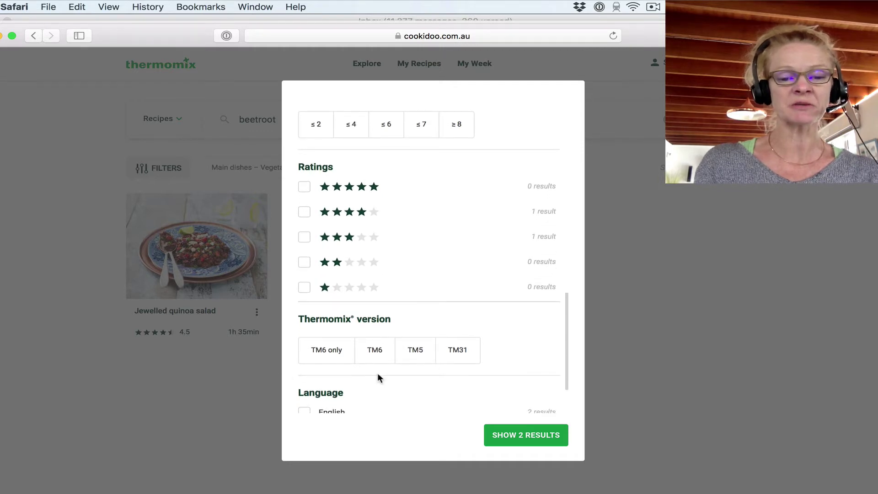
pyautogui.scroll(-3, 378, 375)
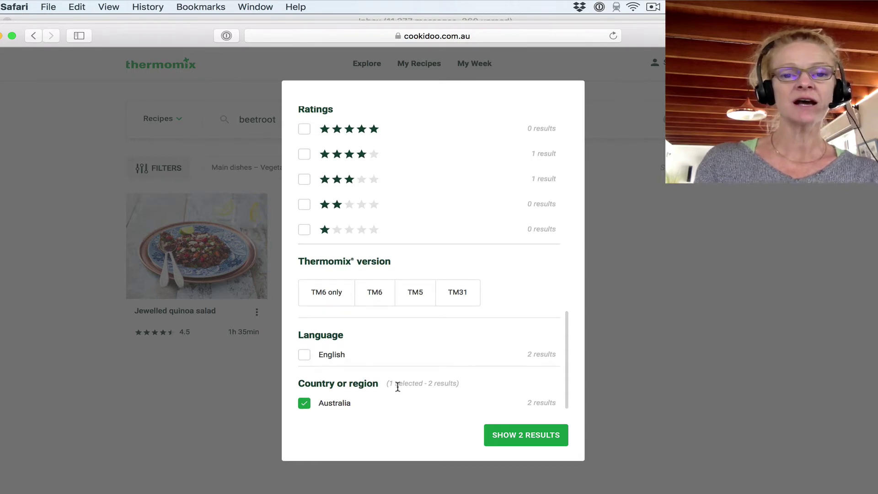
# - Deselect Australia as the country or region filter and show the matching recipes
pyautogui.click(304, 403)
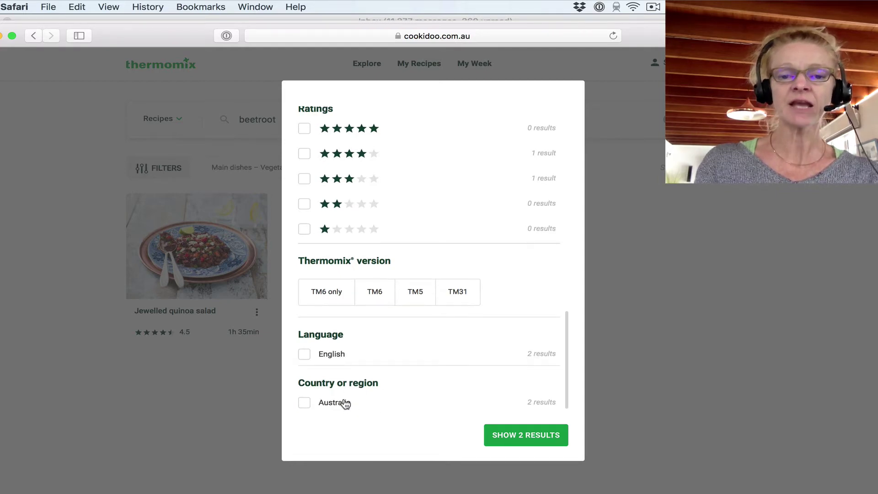
pyautogui.scroll(1, 343, 402)
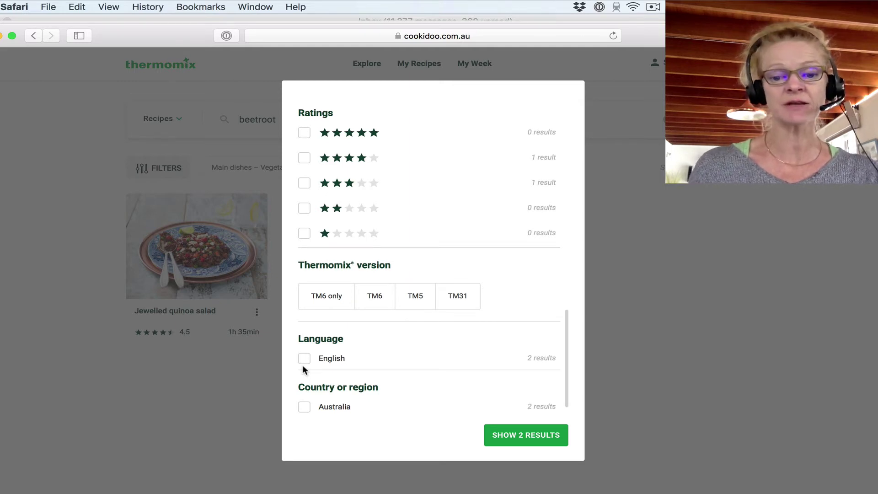
pyautogui.click(519, 434)
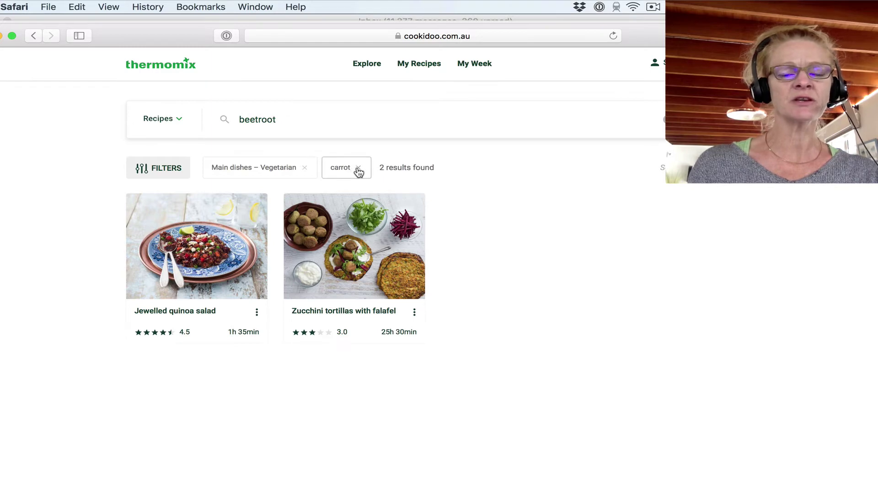
# - Change the category filter from Main dishes – Vegetarian to Soups and show the matching recipes
pyautogui.click(182, 171)
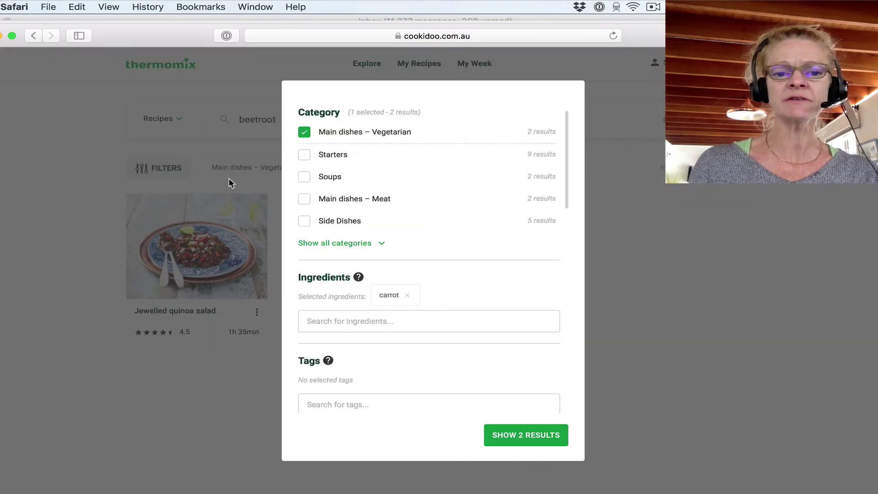
pyautogui.click(304, 178)
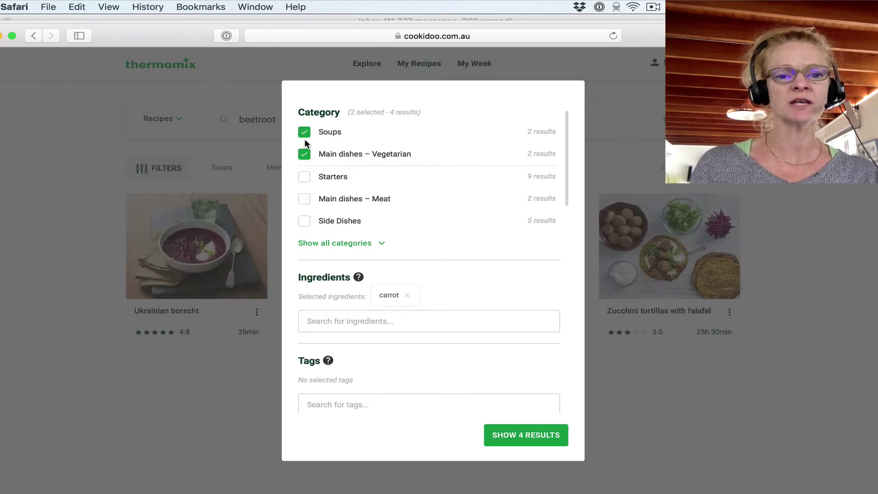
pyautogui.click(304, 154)
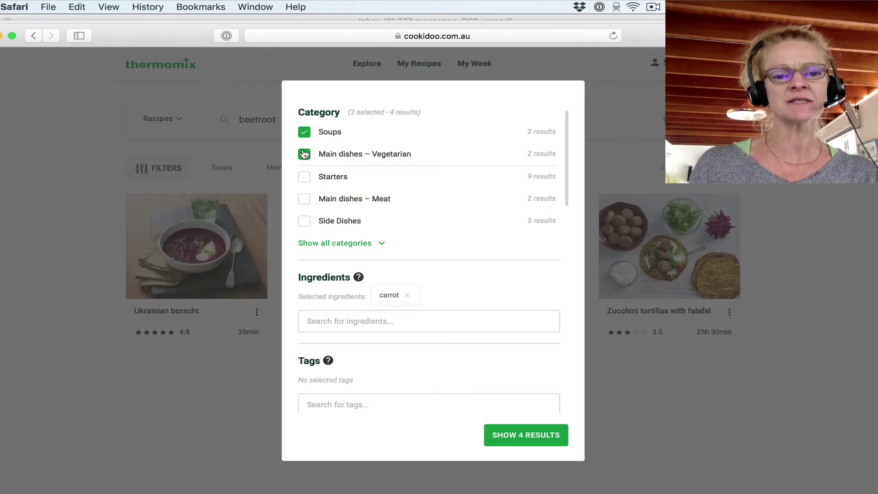
pyautogui.scroll(-4, 332, 183)
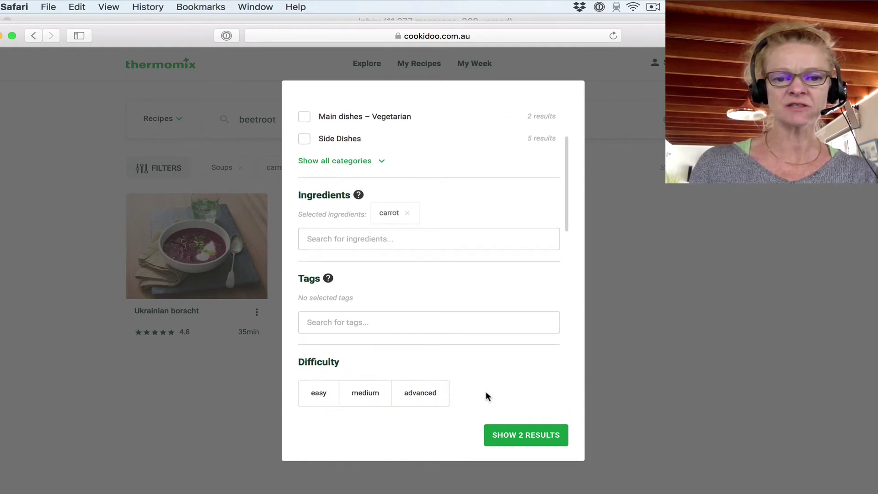
pyautogui.click(514, 437)
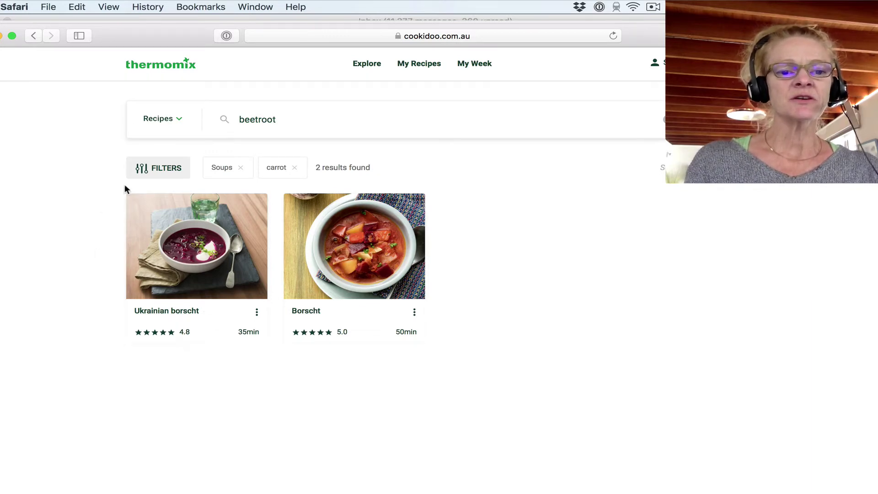
# - Remove the Soups and carrot filters from the beetroot search and return to the Explore page
pyautogui.click(239, 169)
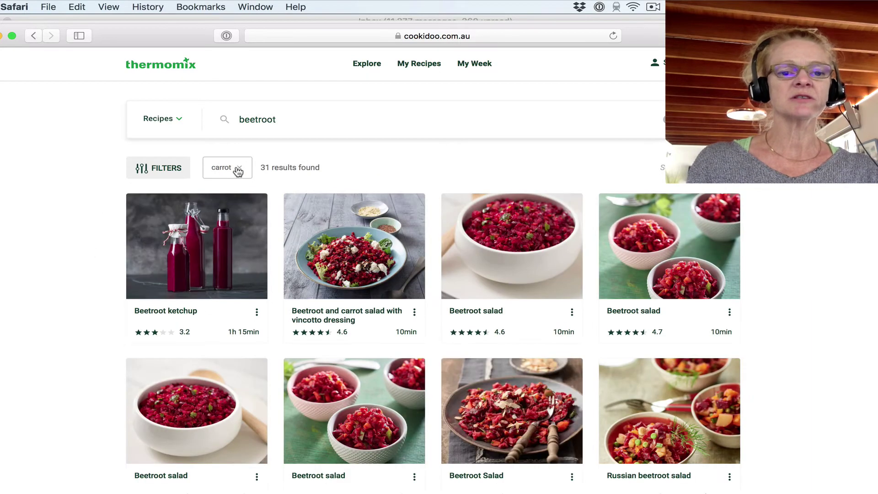
pyautogui.click(238, 169)
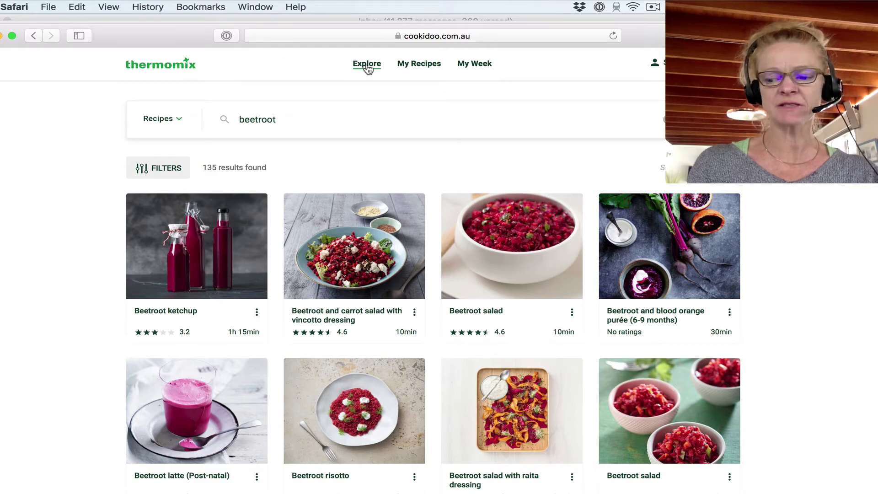
pyautogui.click(366, 64)
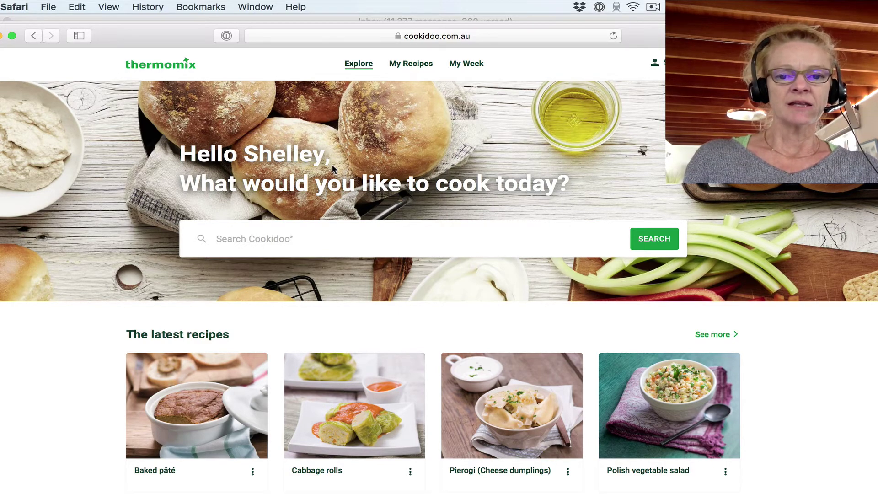
# - View the Polish vegetable salad recipe from the latest recipes and go back to the Explore page
pyautogui.scroll(-2, 331, 164)
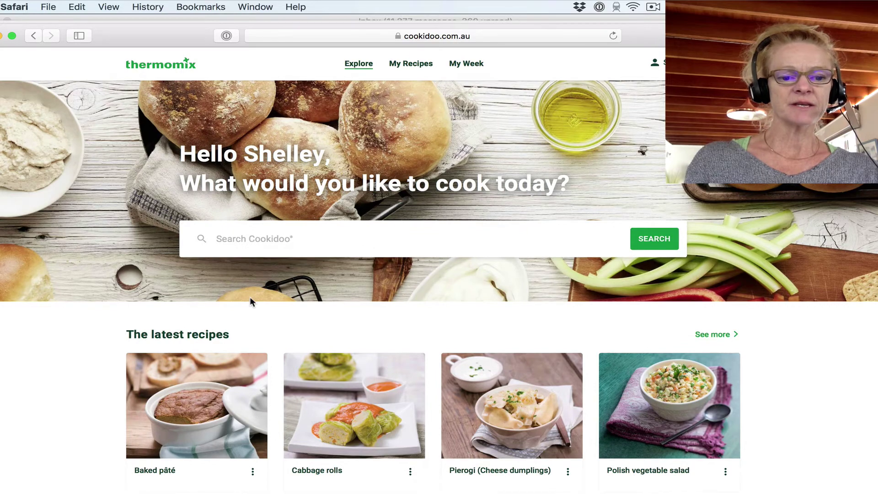
pyautogui.scroll(-3, 249, 297)
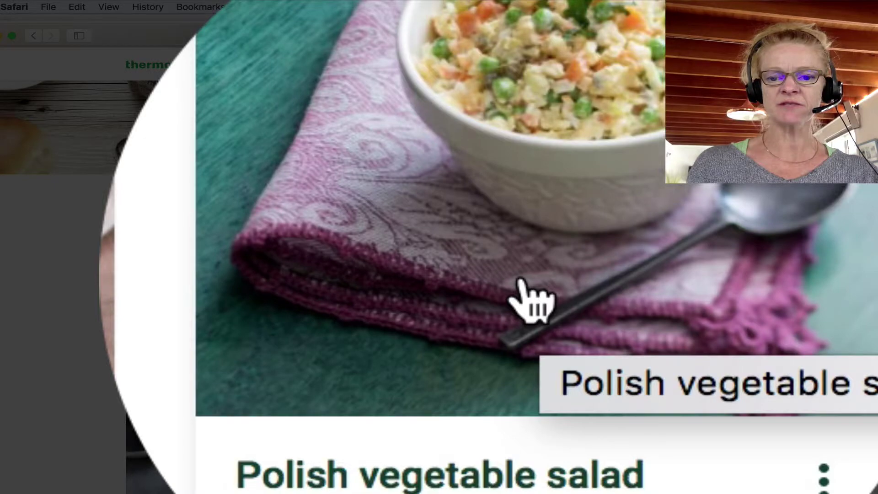
pyautogui.click(668, 314)
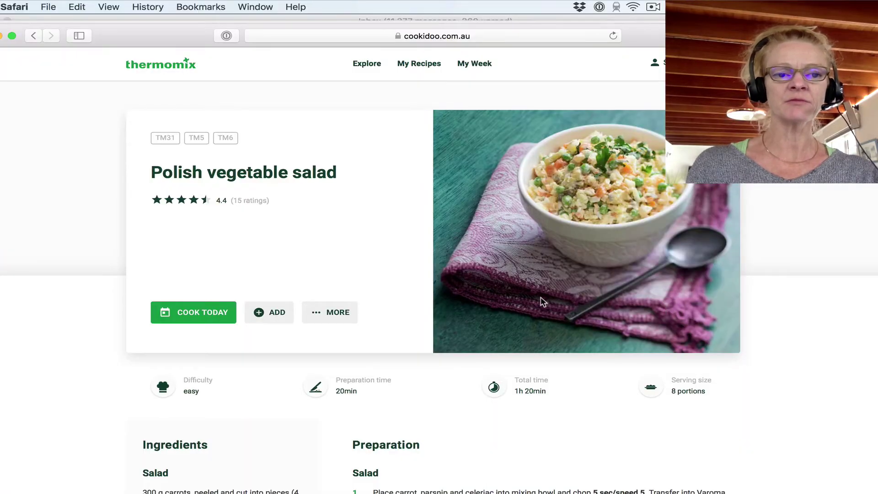
pyautogui.click(30, 39)
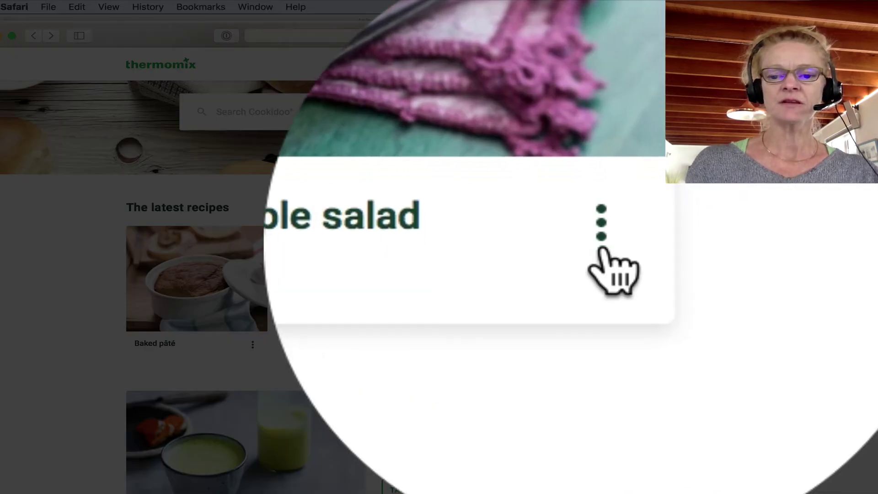
# - Mark the Polish vegetable salad as Cook Today and add it to a new collection named "Polish"
pyautogui.click(601, 249)
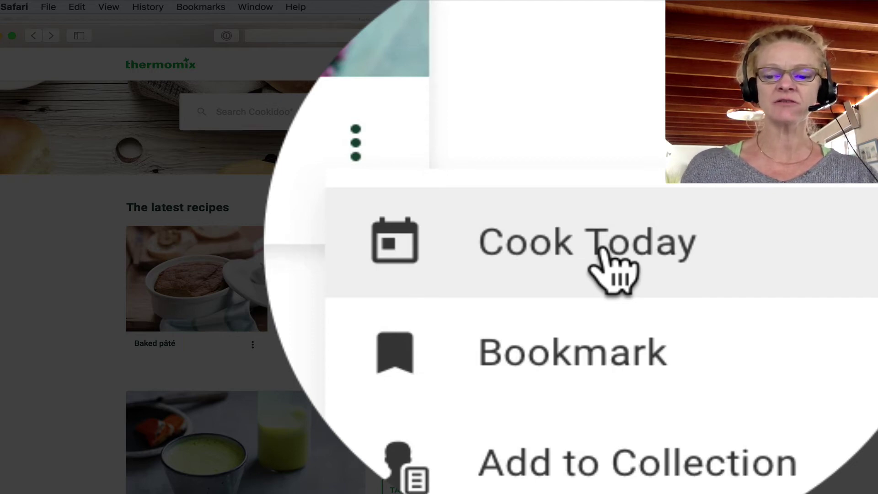
pyautogui.click(602, 251)
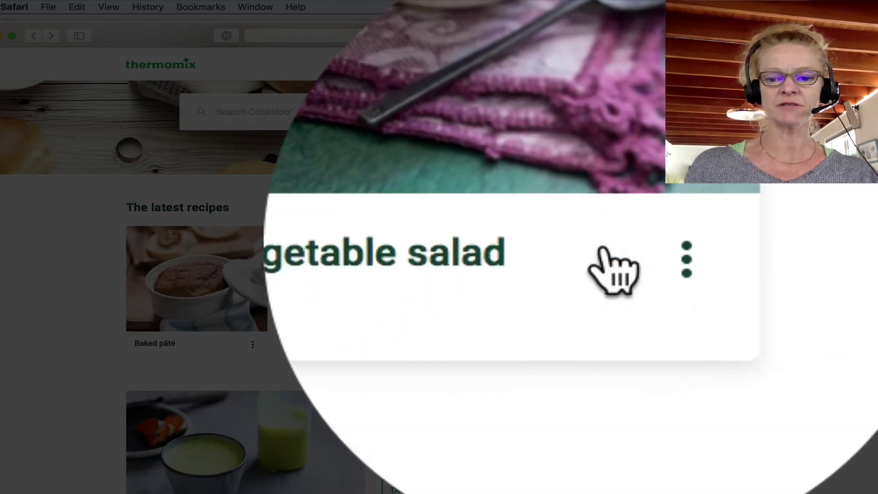
pyautogui.click(604, 249)
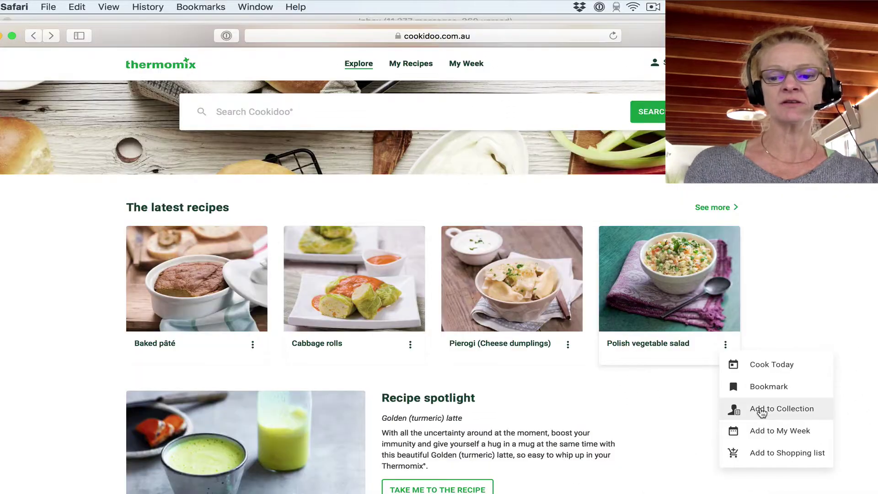
pyautogui.click(760, 409)
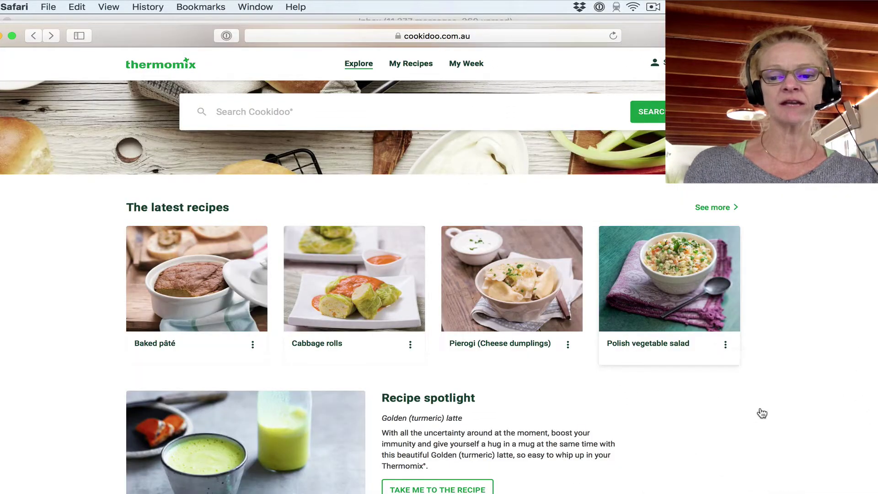
pyautogui.scroll(-3, 476, 325)
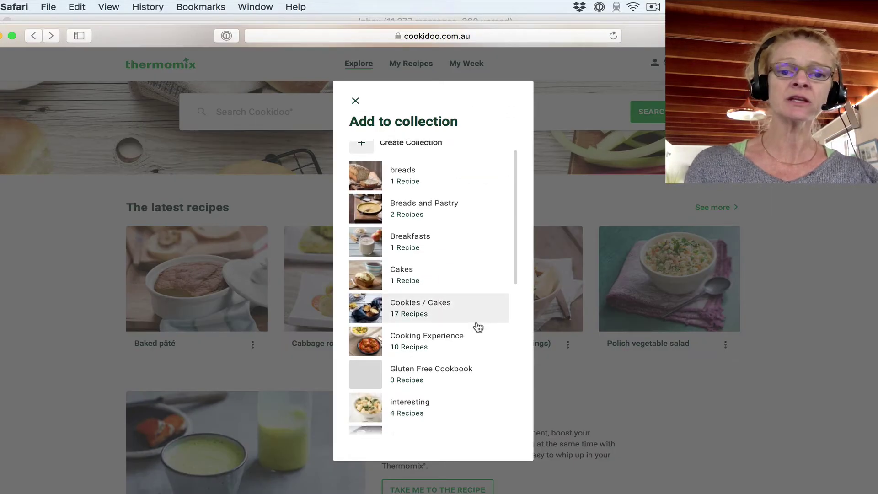
pyautogui.scroll(1, 475, 325)
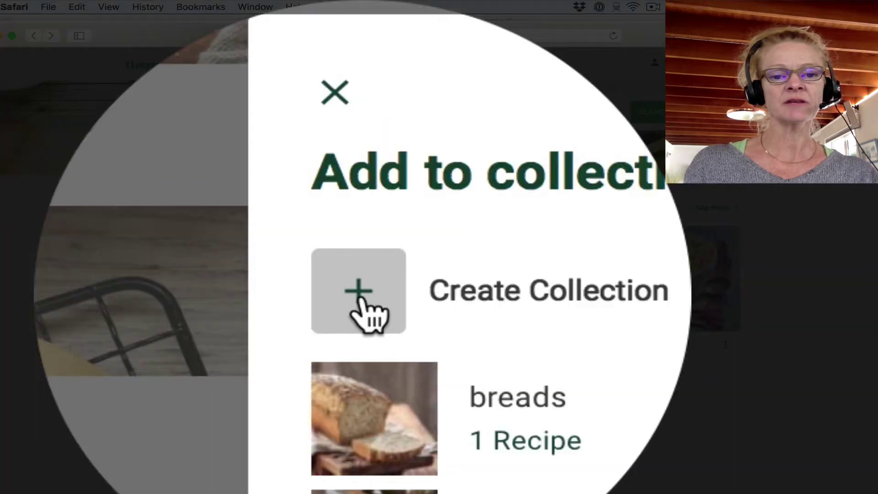
pyautogui.click(362, 155)
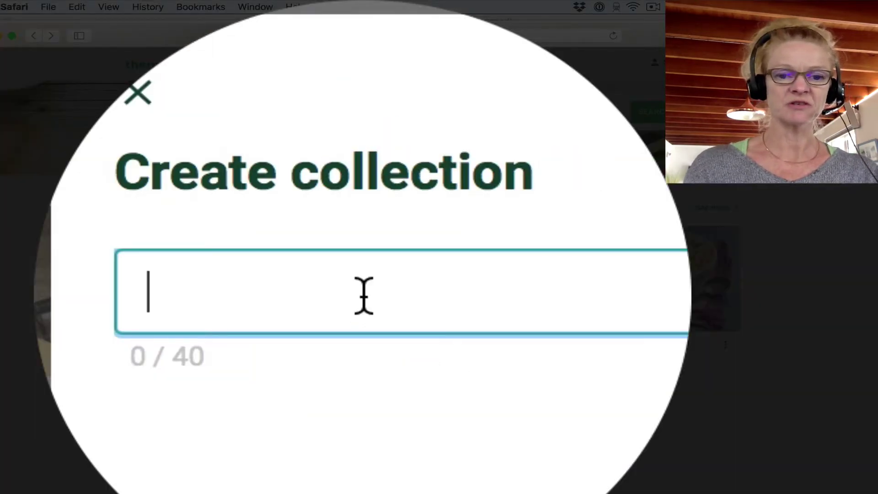
pyautogui.write('Polis')
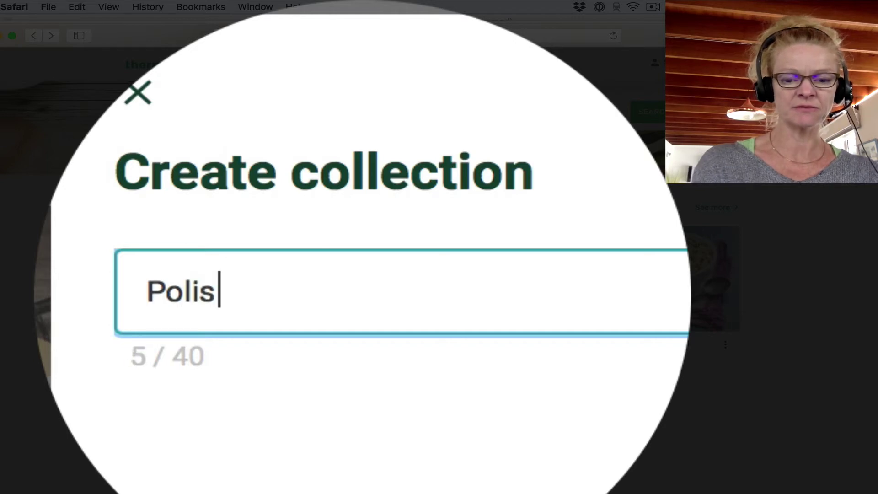
pyautogui.write('h')
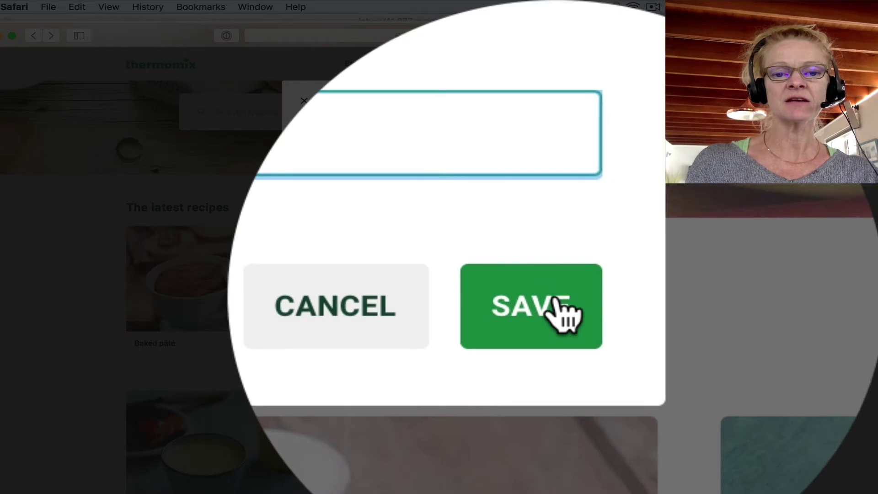
pyautogui.click(558, 304)
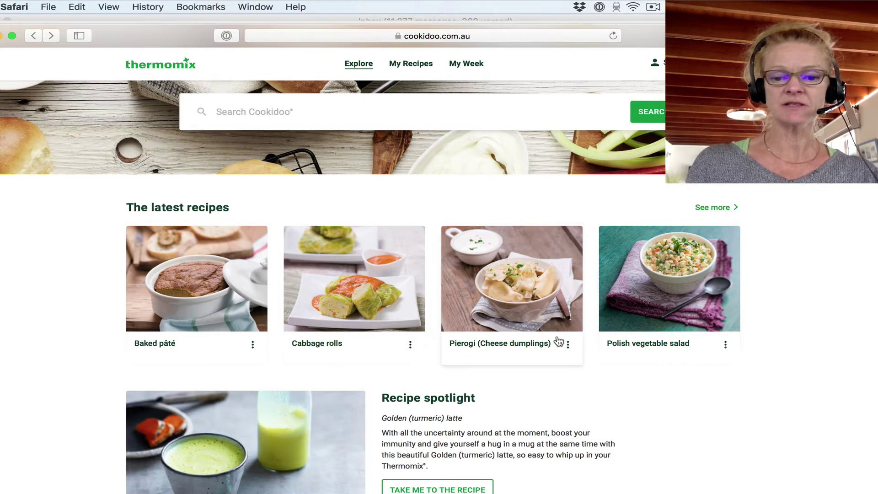
# - Add the Pierogi (Cheese dumplings) recipe from the latest recipes to the existing Polish collection
pyautogui.click(566, 345)
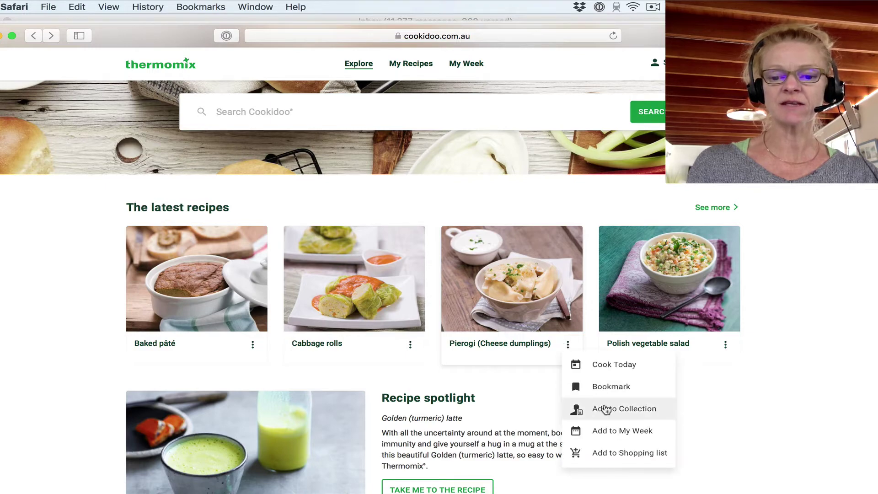
pyautogui.click(606, 411)
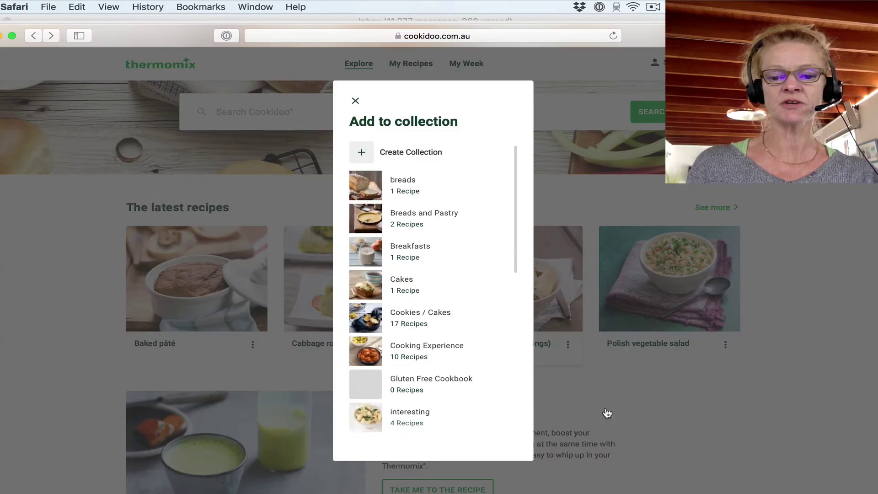
pyautogui.scroll(-3, 465, 290)
pyautogui.scroll(-5, 465, 291)
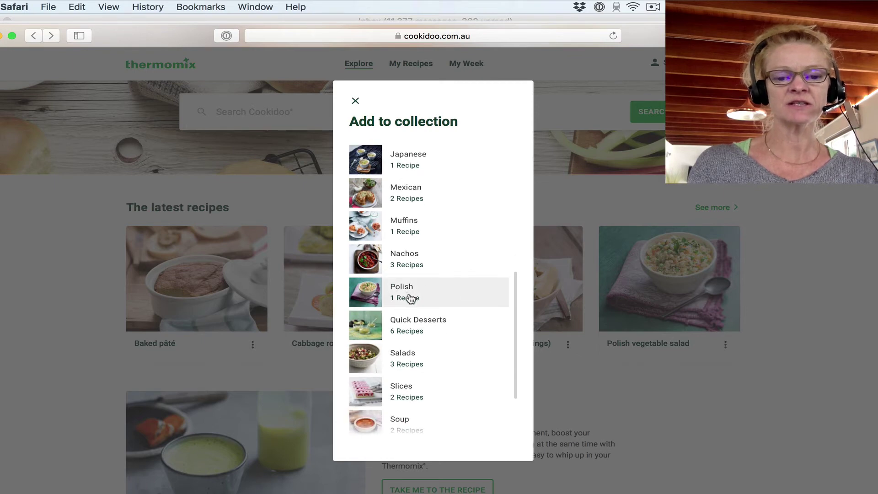
pyautogui.click(410, 298)
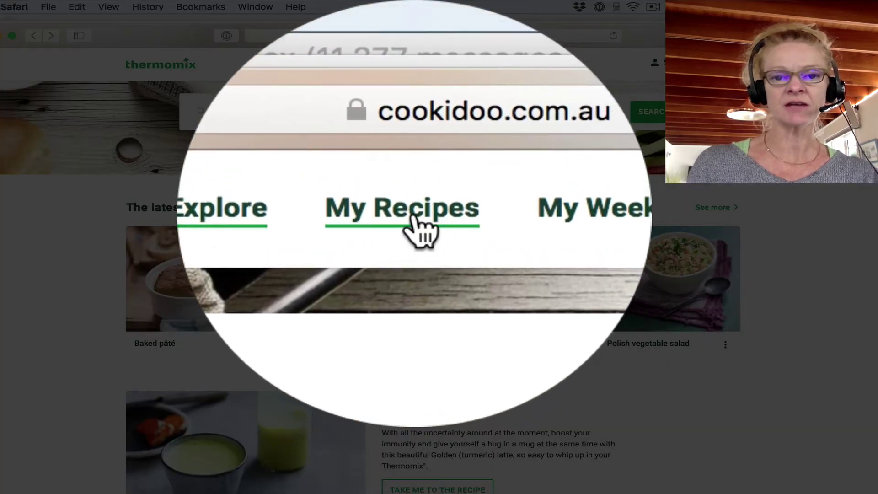
# - Open the Polish collection in My Recipes and remove Pierogi (Cheese dumplings) from it
pyautogui.click(412, 216)
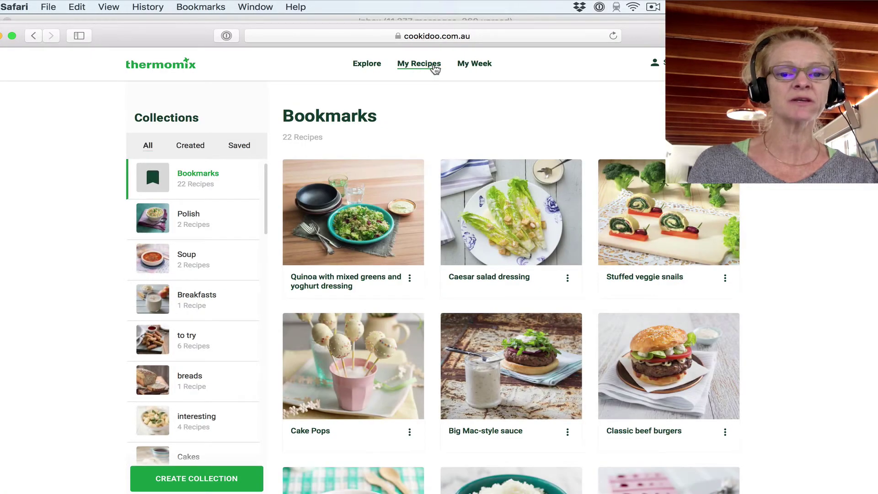
pyautogui.click(188, 214)
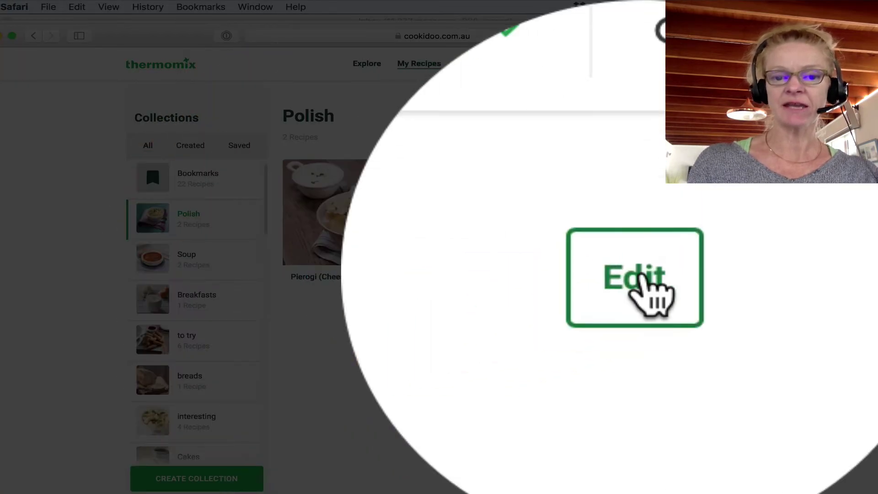
pyautogui.click(643, 273)
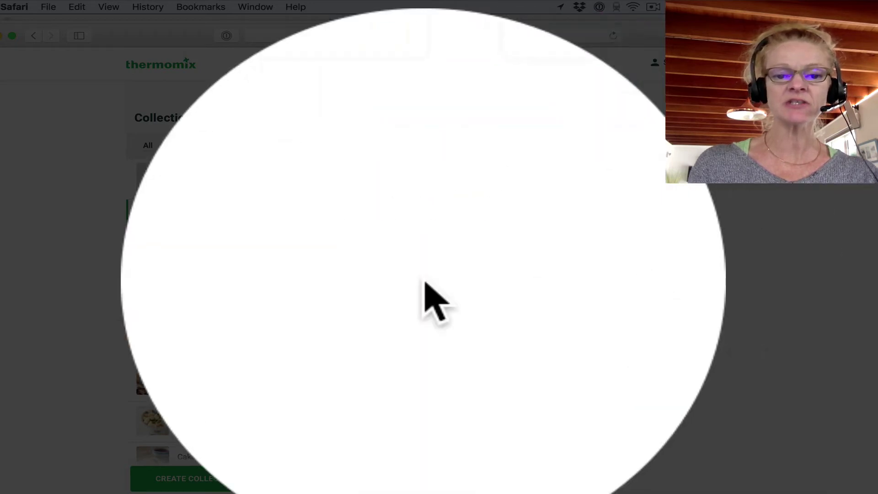
pyautogui.click(412, 279)
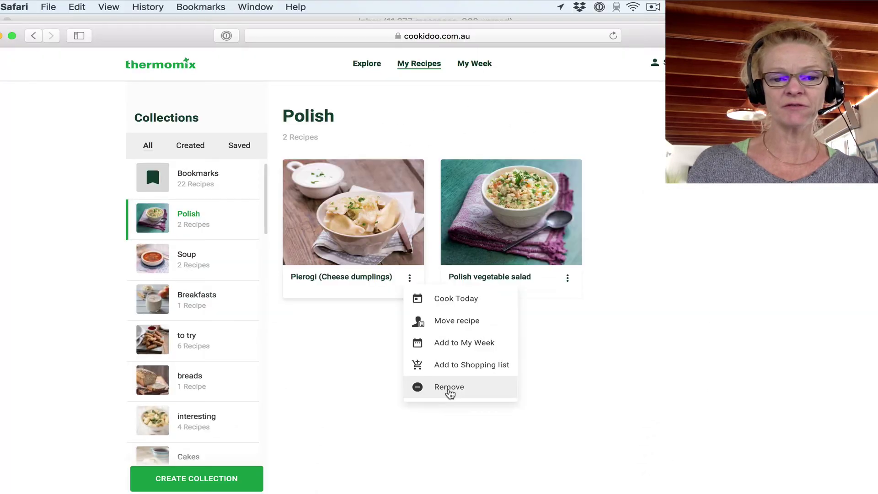
pyautogui.click(448, 388)
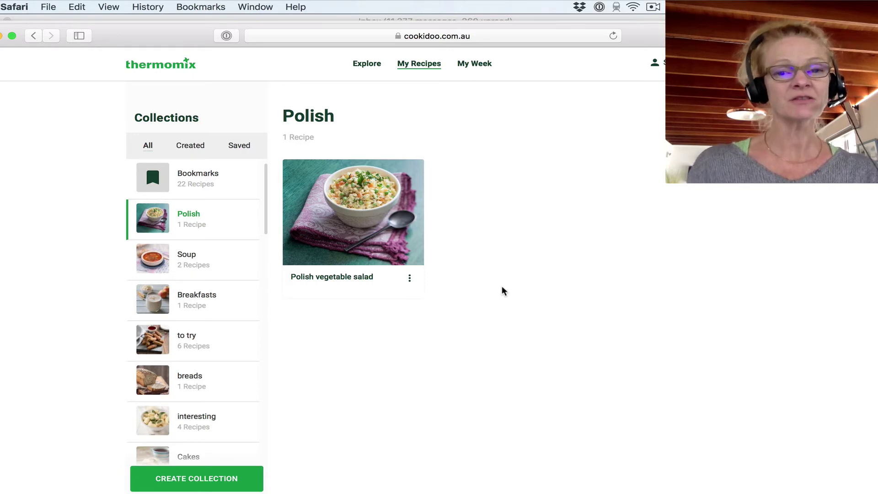
# - Look through the created collections and the saved collections in My Recipes
pyautogui.click(191, 146)
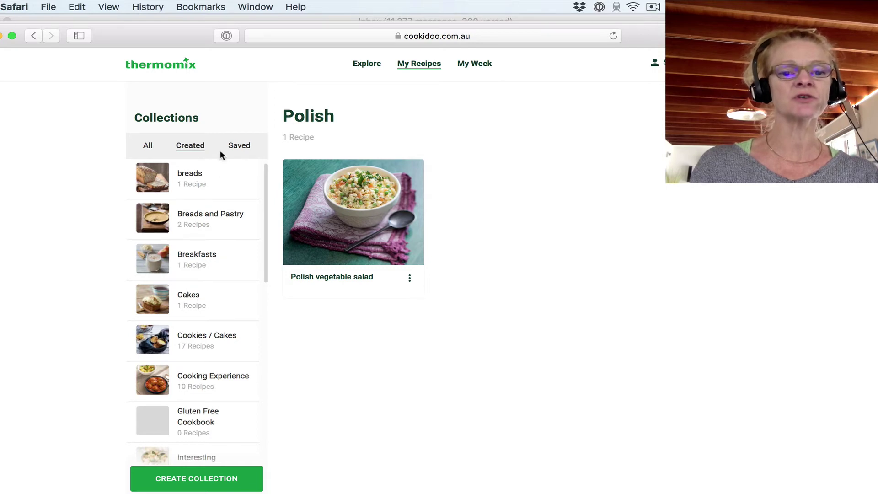
pyautogui.click(239, 146)
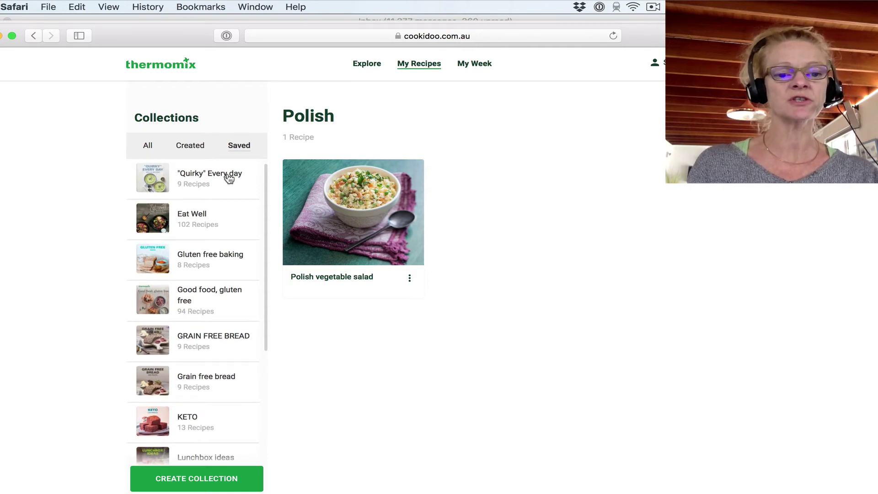
pyautogui.scroll(-2, 221, 273)
pyautogui.scroll(-5, 221, 273)
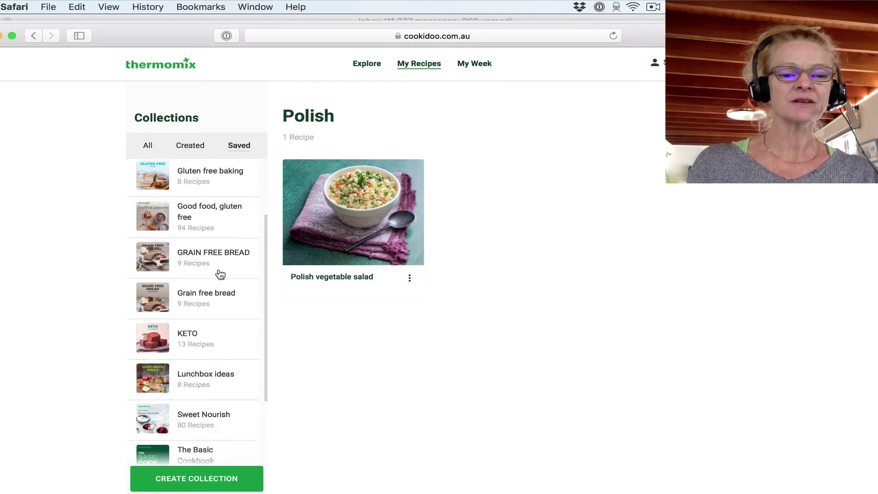
pyautogui.scroll(5, 220, 273)
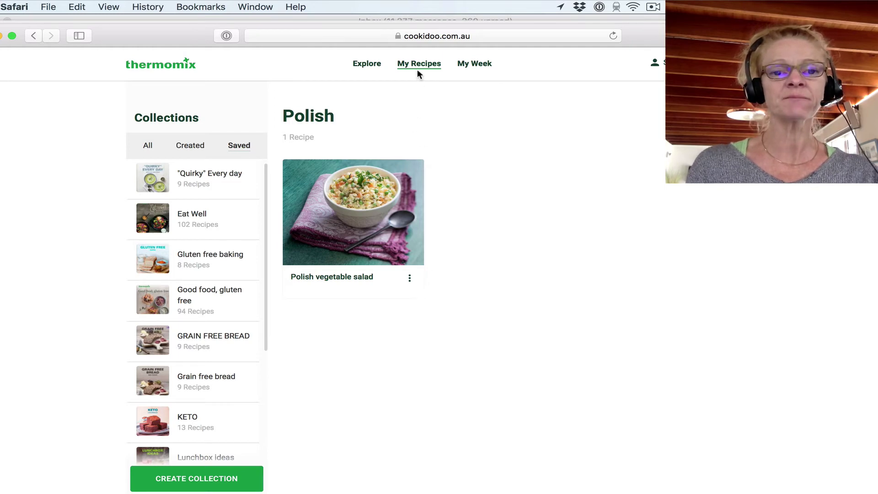
# - Open My Week and switch the meal plan from the list to the calendar view
pyautogui.click(474, 68)
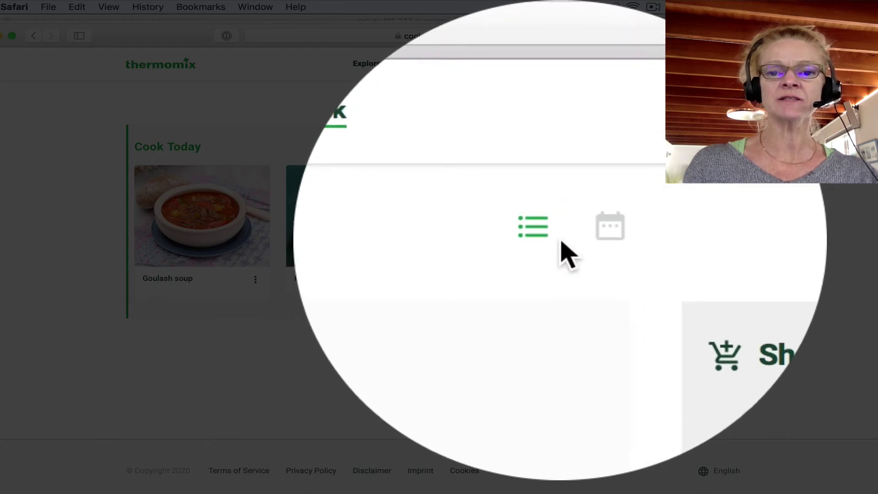
pyautogui.click(576, 93)
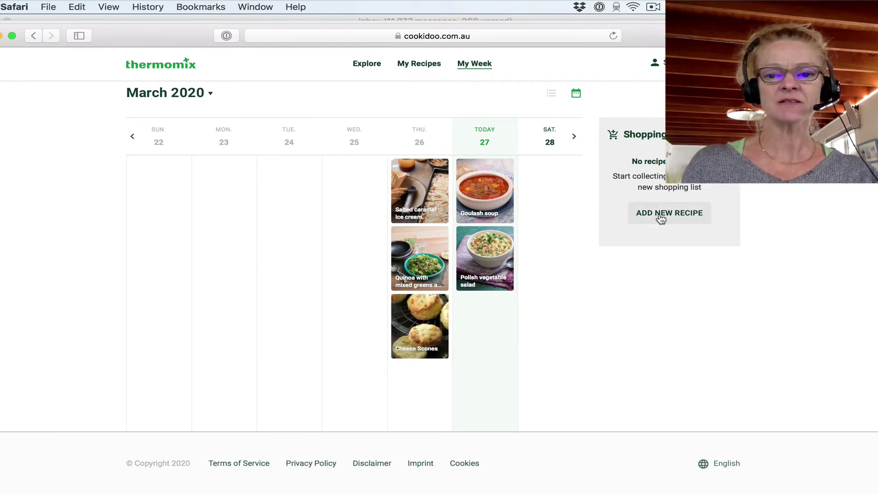
pyautogui.scroll(-1, 494, 321)
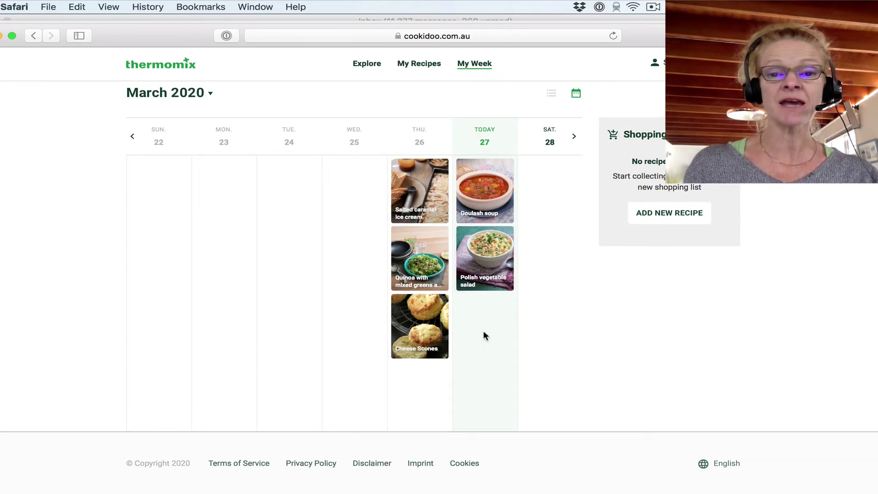
pyautogui.scroll(1, 483, 330)
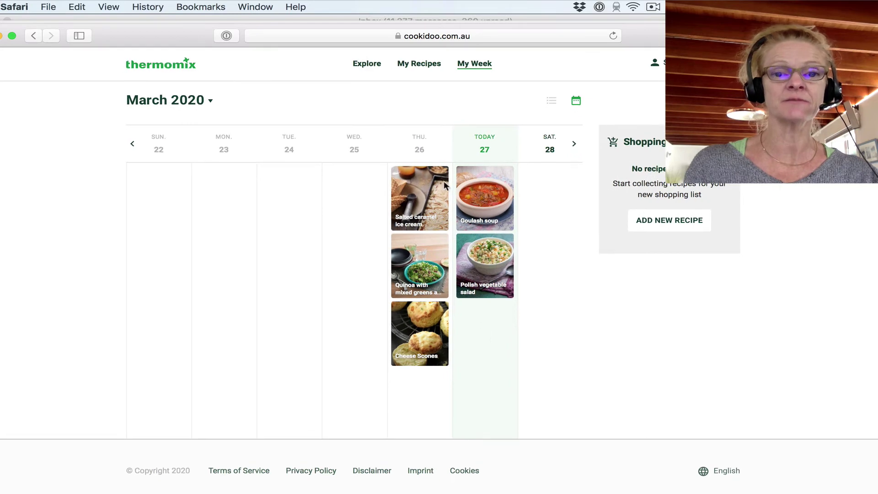
# - Return to the Explore page and add the Cabbage rolls recipe to My Week on 29 March
pyautogui.click(374, 65)
pyautogui.scroll(-5, 290, 242)
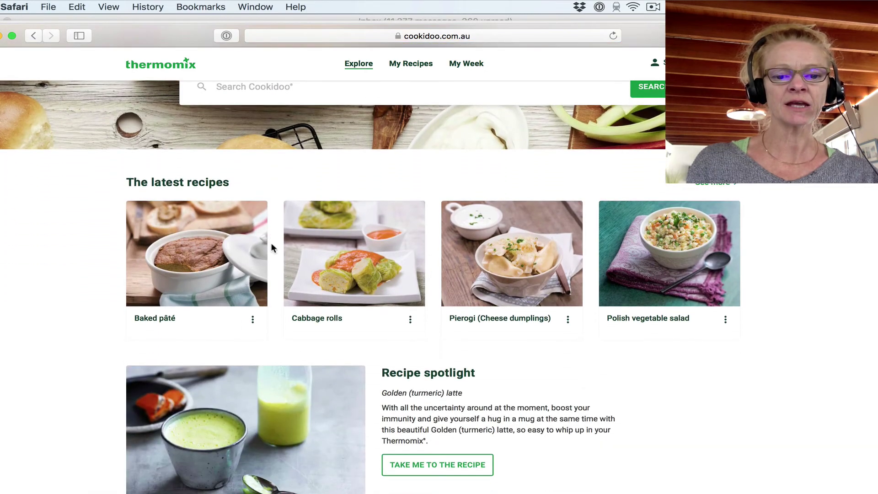
pyautogui.scroll(-2, 271, 242)
pyautogui.click(410, 275)
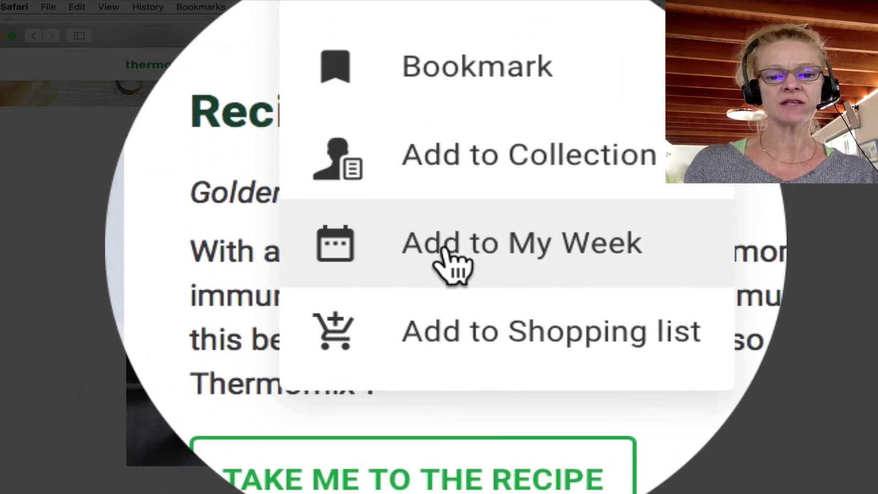
pyautogui.click(444, 249)
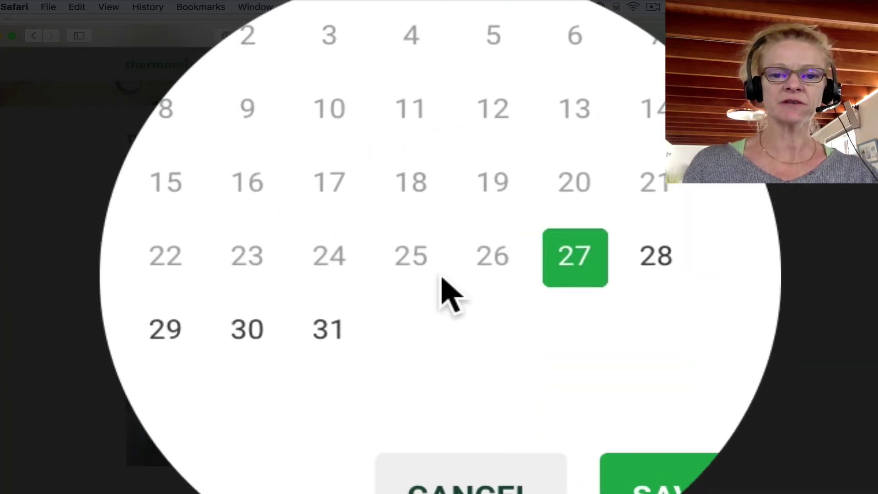
pyautogui.click(165, 329)
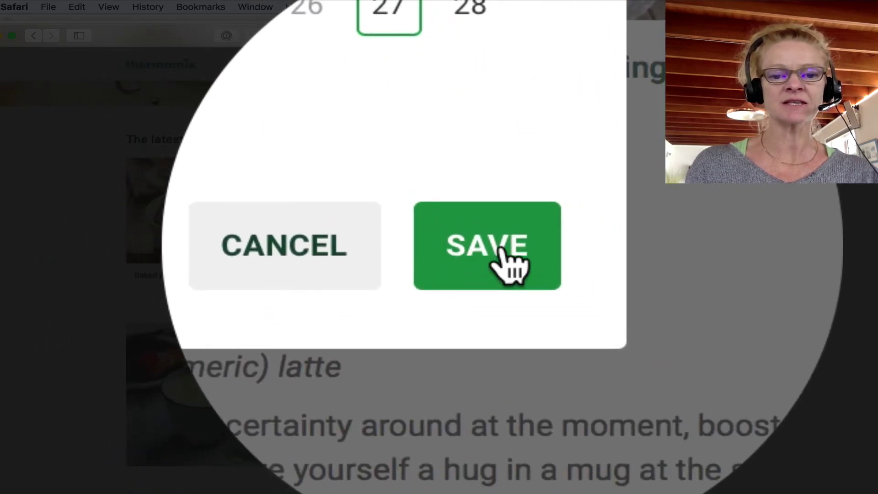
pyautogui.click(503, 324)
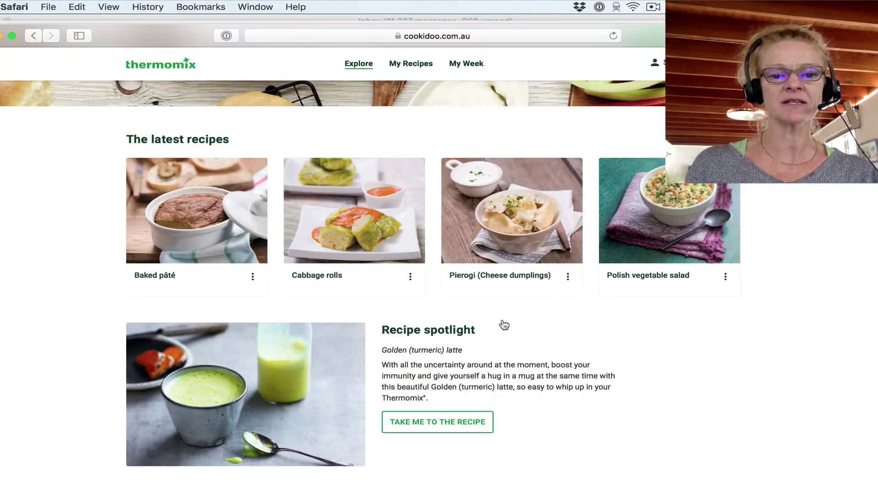
# - In My Week, add the Cabbage rolls planned for 29 March to the shopping list and show its ingredients
pyautogui.click(468, 64)
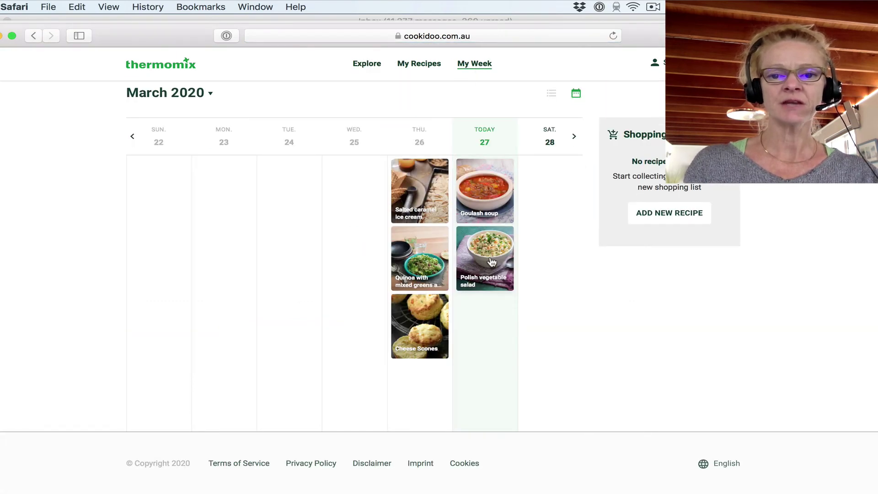
pyautogui.click(573, 138)
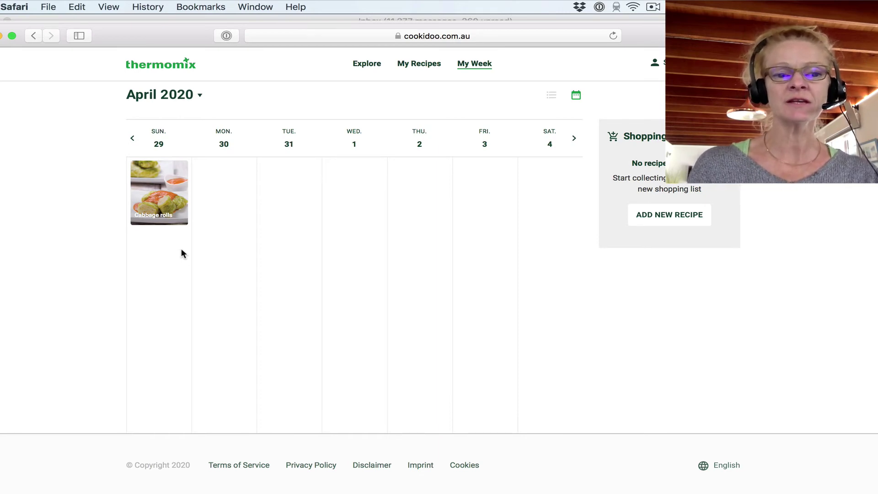
pyautogui.click(175, 207)
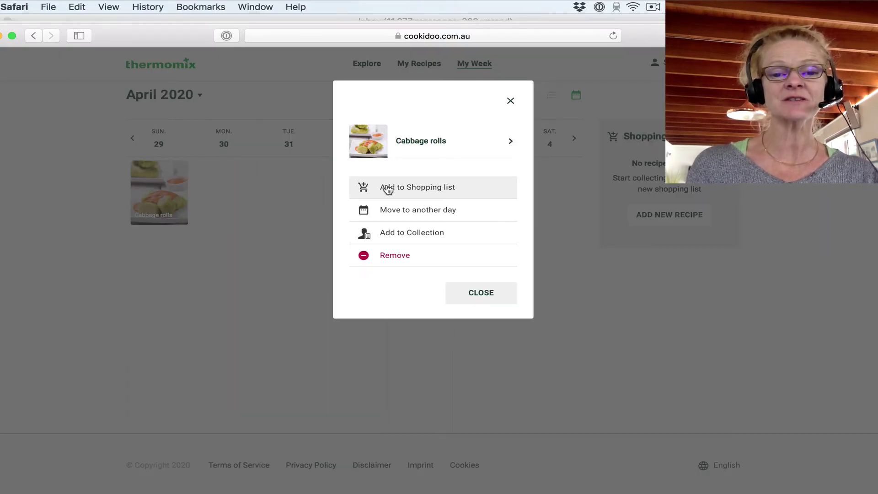
pyautogui.click(388, 190)
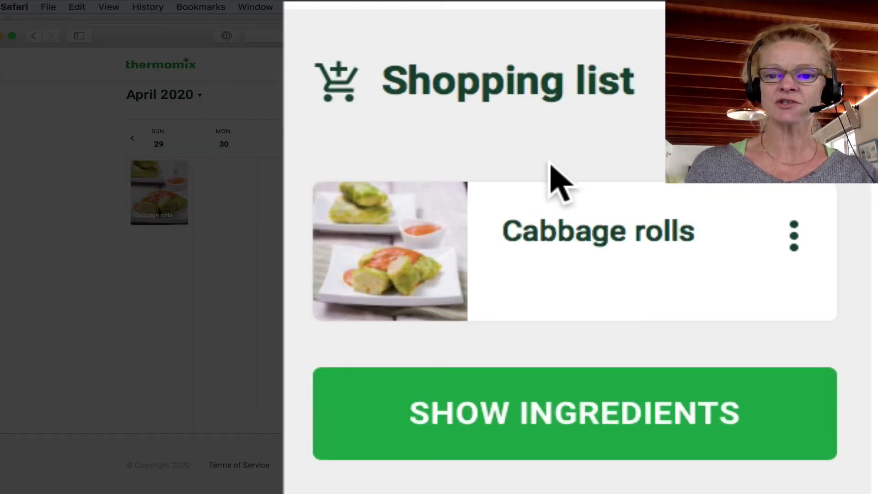
pyautogui.click(555, 401)
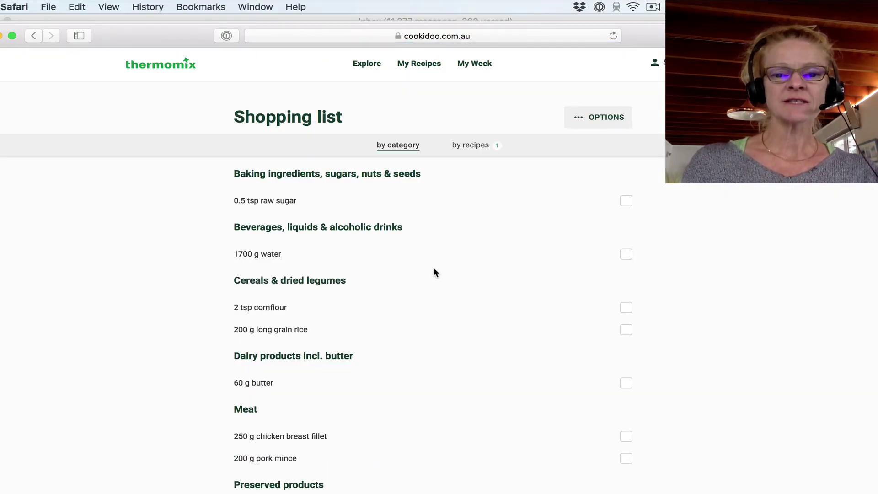
# - Mark the raw sugar, water, long grain rice, sea salt and ground black pepper as items you have
pyautogui.scroll(-1, 435, 265)
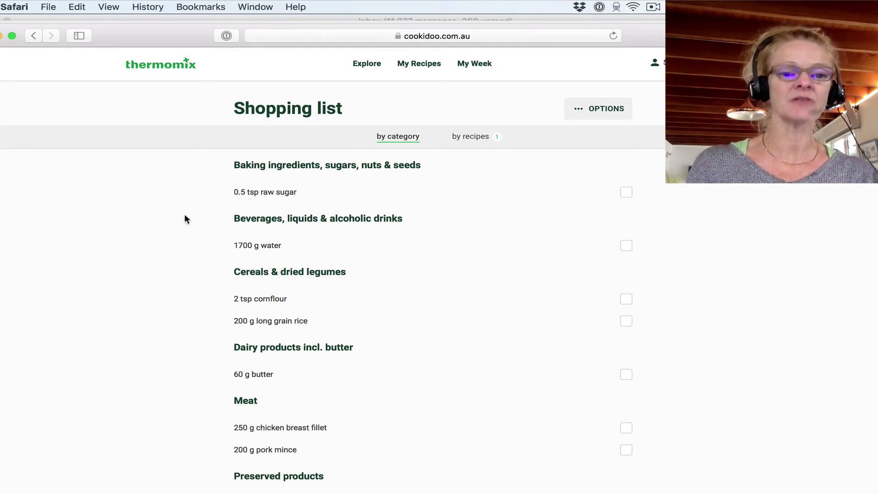
pyautogui.scroll(-2, 315, 221)
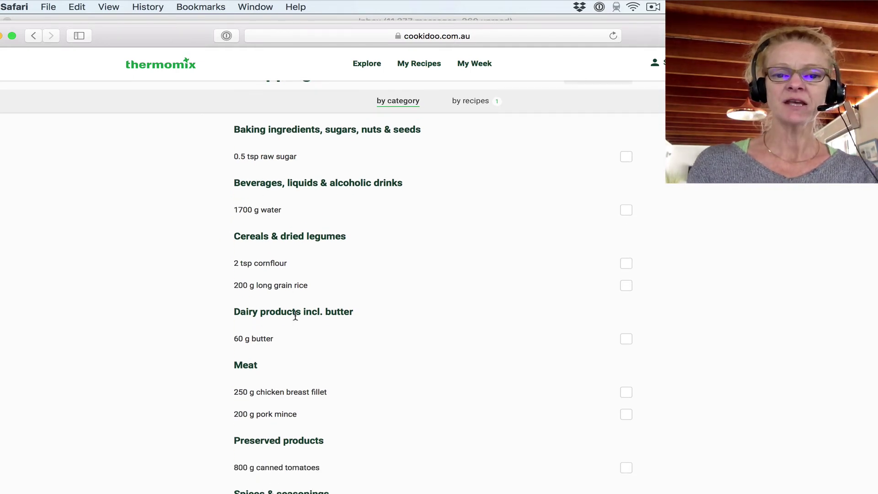
pyautogui.scroll(1, 295, 323)
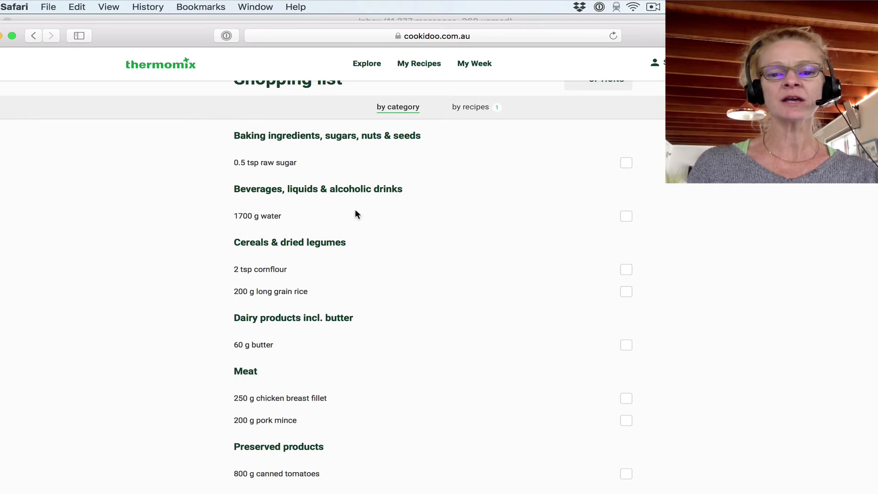
pyautogui.click(625, 165)
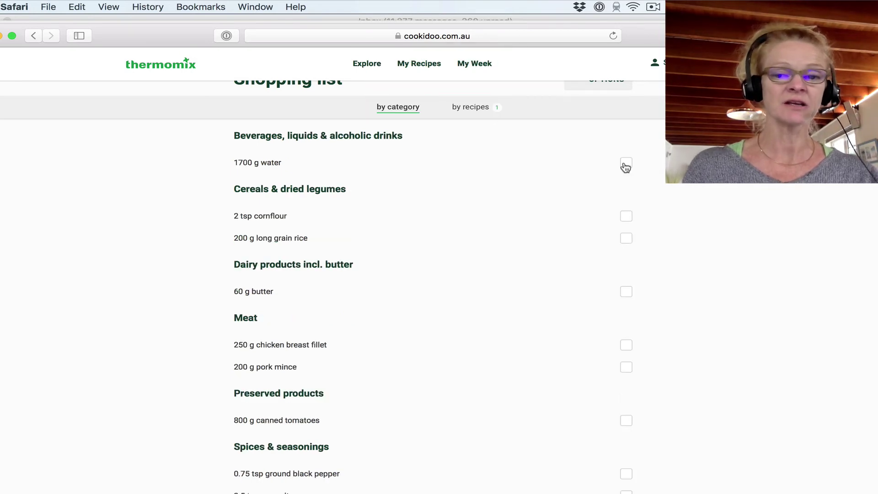
pyautogui.click(624, 165)
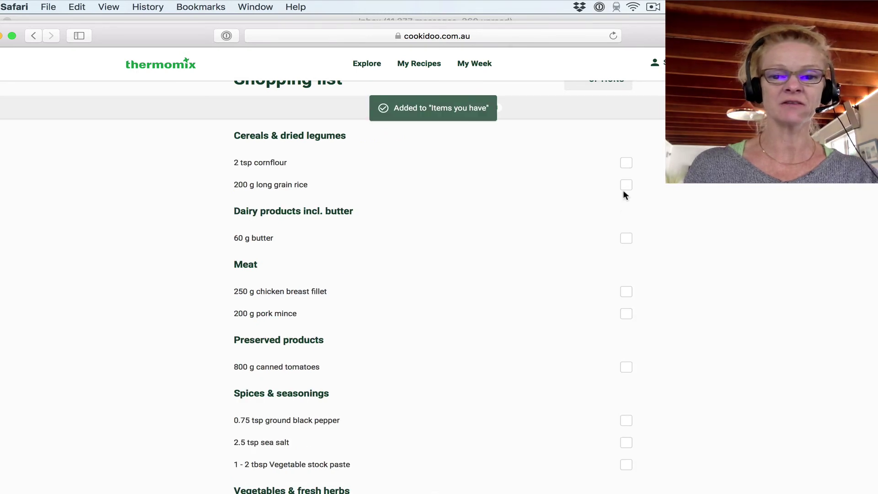
pyautogui.click(625, 186)
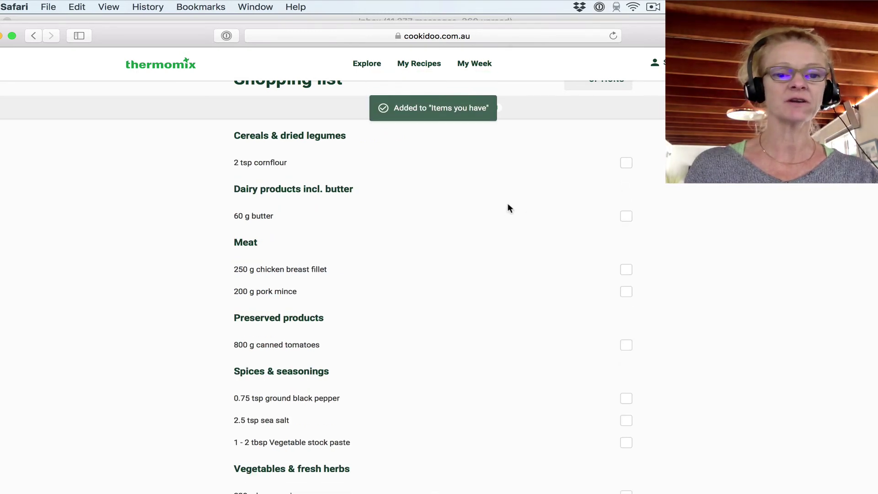
pyautogui.scroll(-5, 622, 298)
pyautogui.click(627, 301)
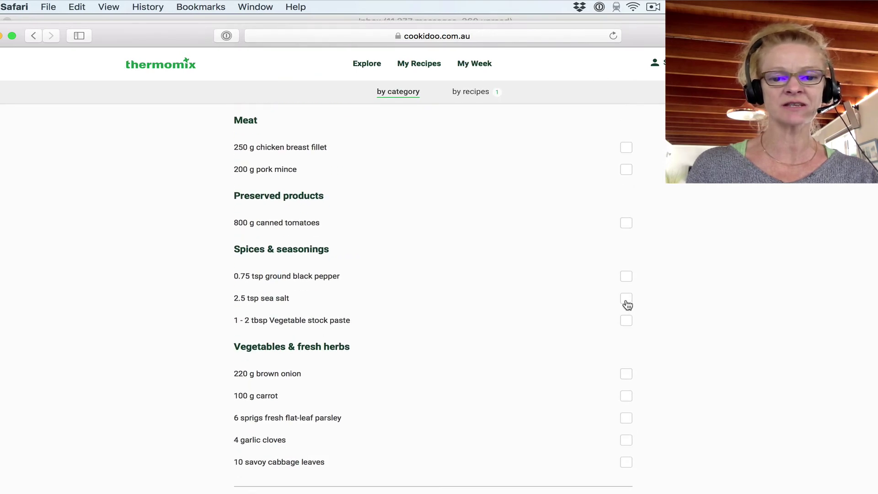
pyautogui.click(625, 277)
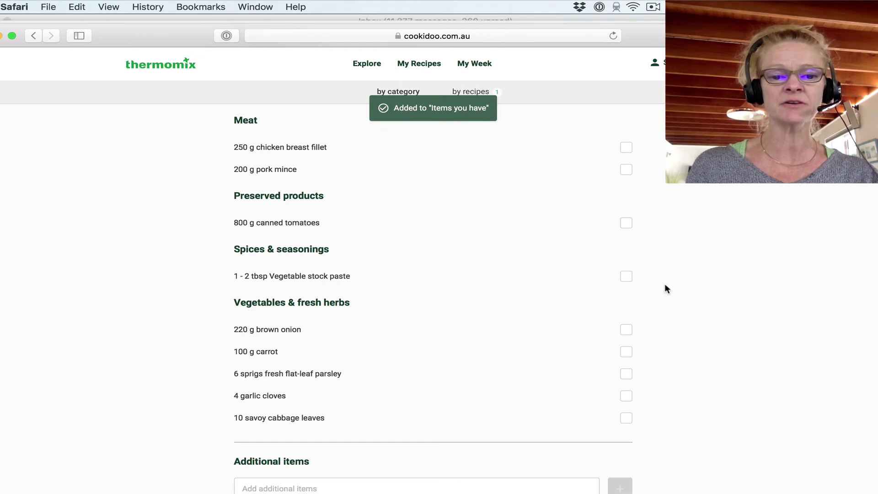
# - Go to the items you have and put the ground black pepper back on the shopping list
pyautogui.scroll(-3, 692, 297)
pyautogui.scroll(-5, 692, 297)
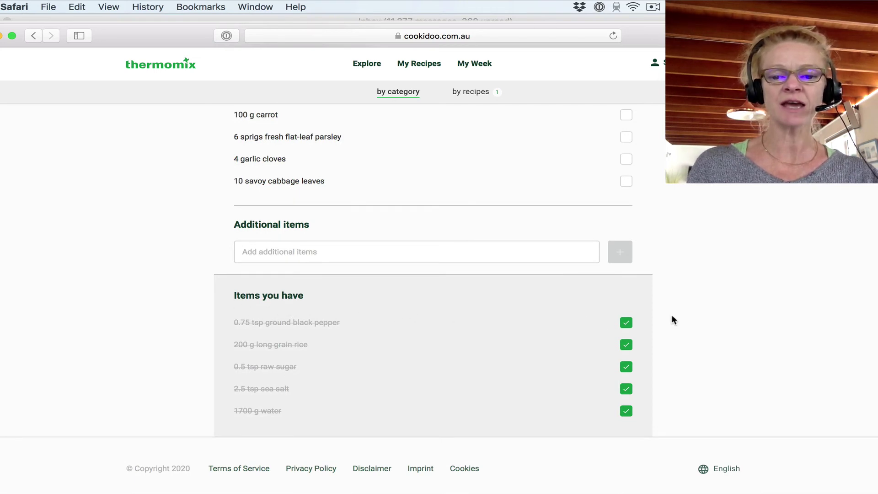
pyautogui.click(626, 323)
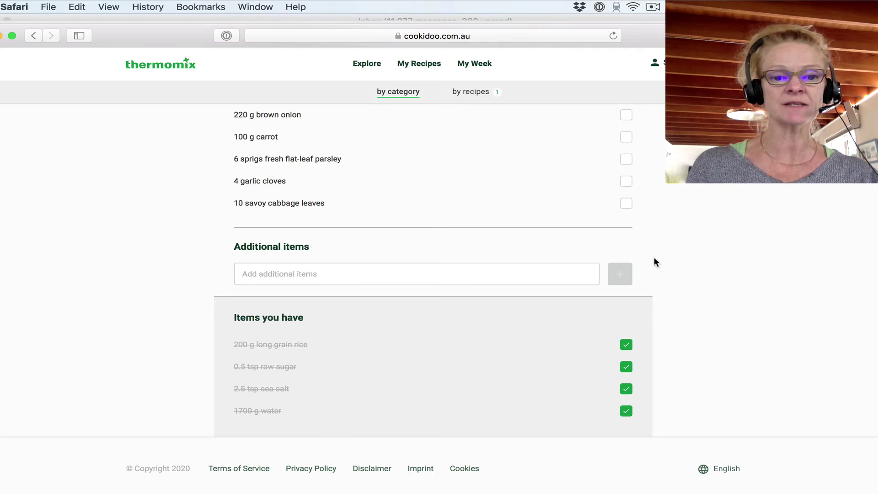
# - Enter "toilet paper" as the text for an additional shopping list item
pyautogui.click(372, 276)
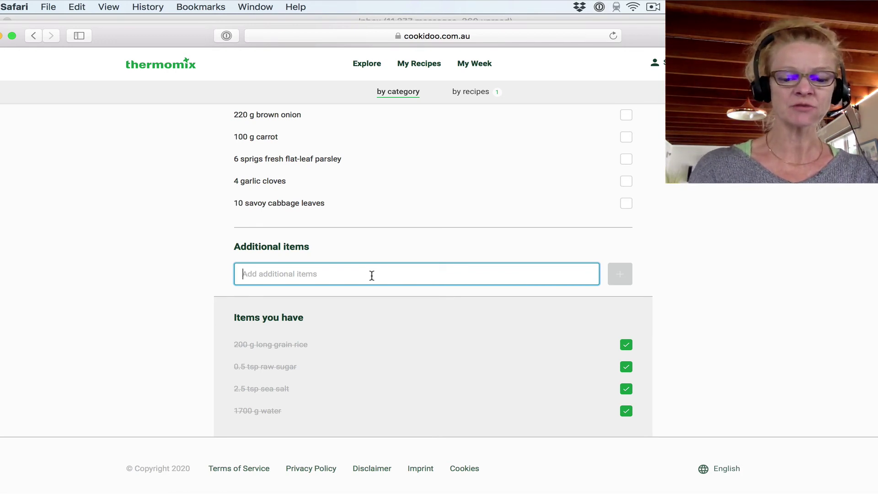
pyautogui.write('toilet ')
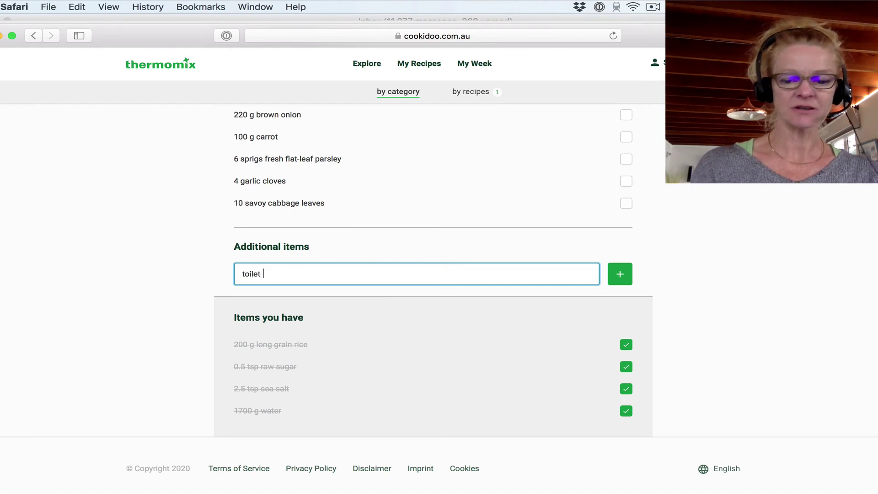
pyautogui.write('pape')
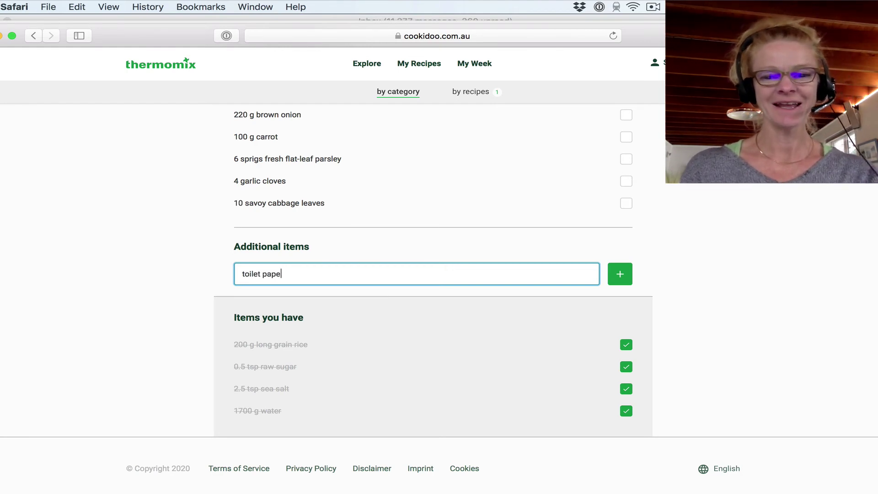
pyautogui.write('r')
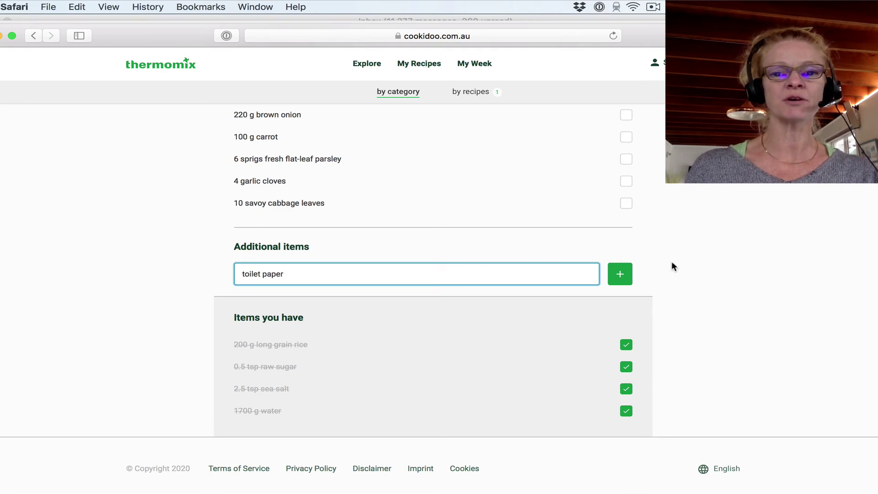
# - Switch the shopping list to the view by recipes and look through the Cabbage rolls ingredients
pyautogui.scroll(10, 665, 272)
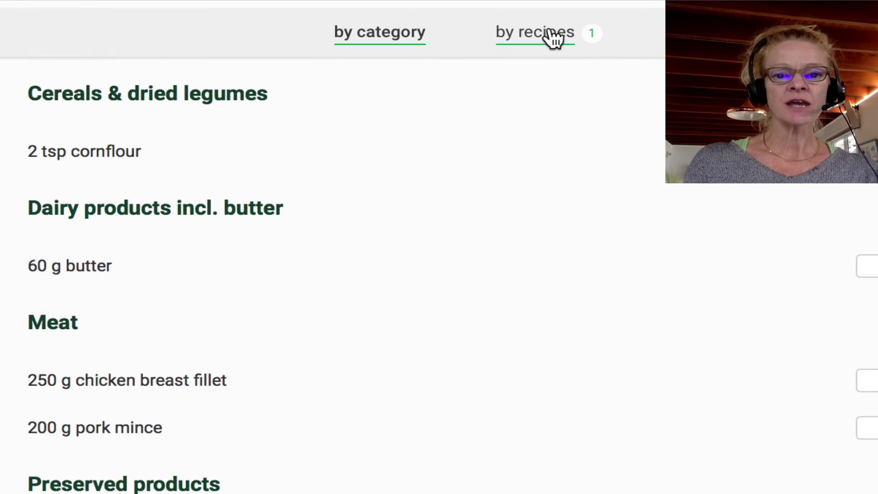
pyautogui.click(553, 38)
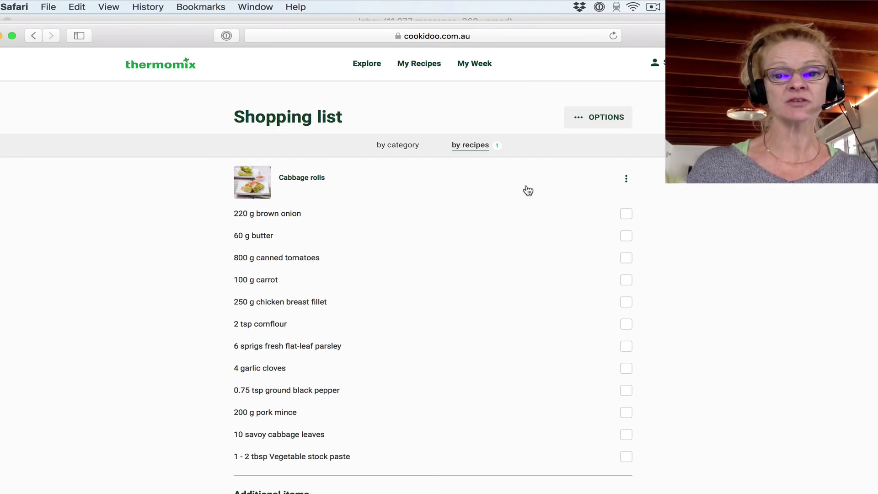
pyautogui.scroll(-3, 682, 216)
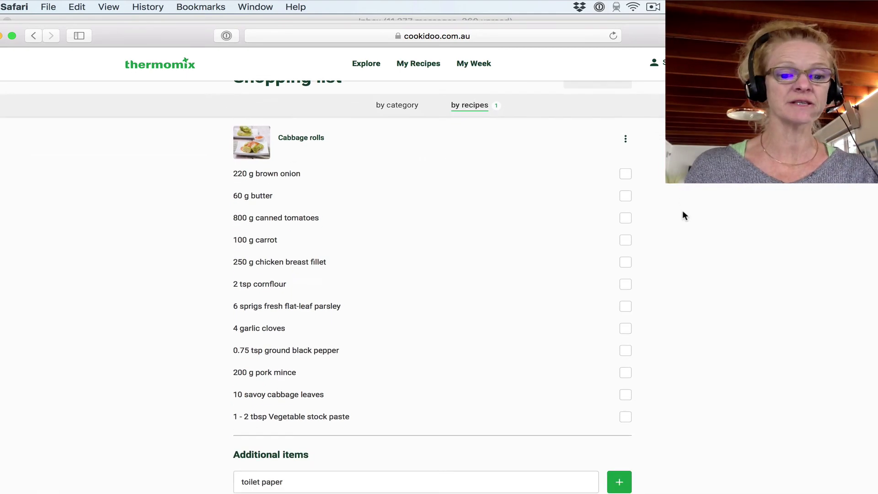
pyautogui.scroll(3, 682, 215)
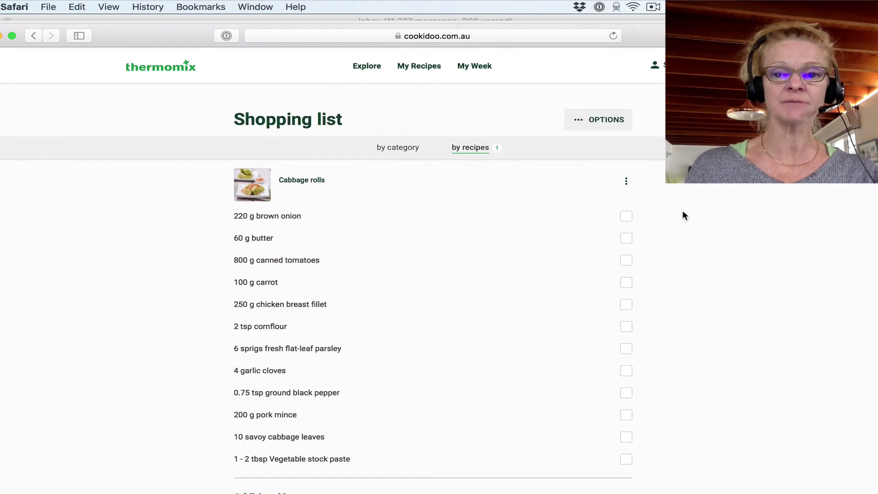
# - Copy the shopping list's ingredients through the Share option and close the sharing dialog
pyautogui.click(590, 123)
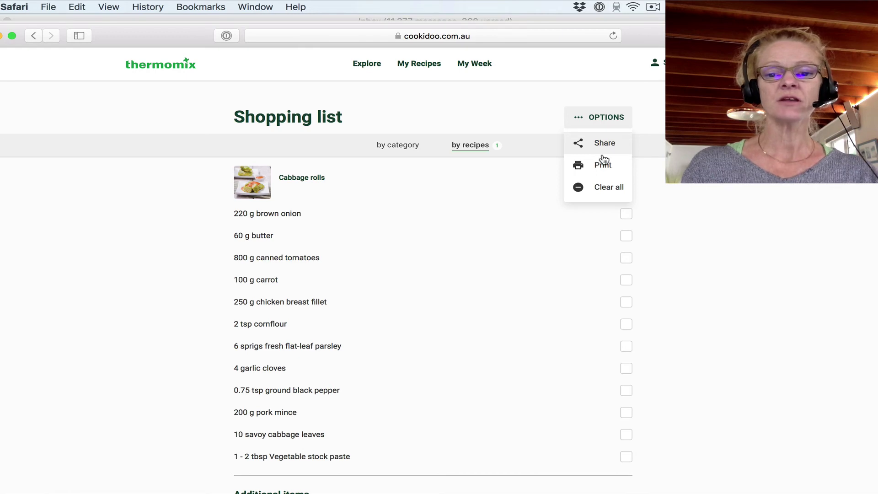
pyautogui.click(598, 146)
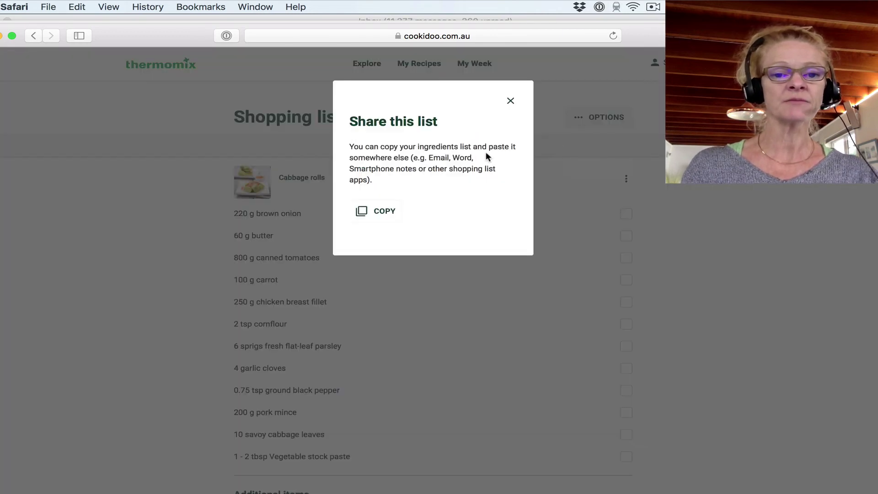
pyautogui.click(376, 213)
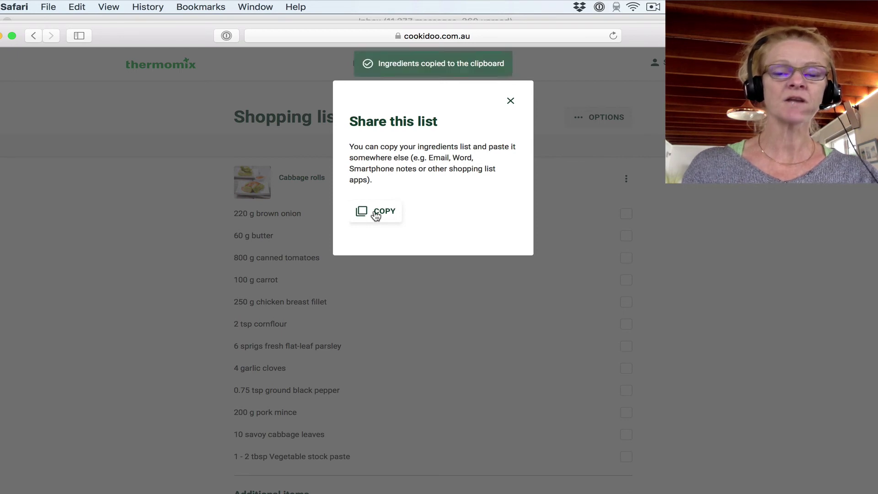
pyautogui.click(515, 102)
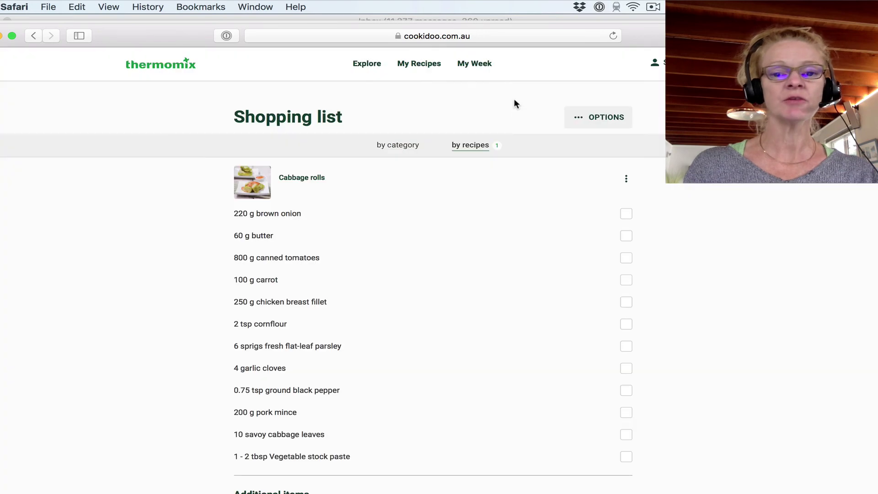
# - Return the shopping list to the view by category and mark the 2 tsp cornflour as an item you have
pyautogui.click(405, 151)
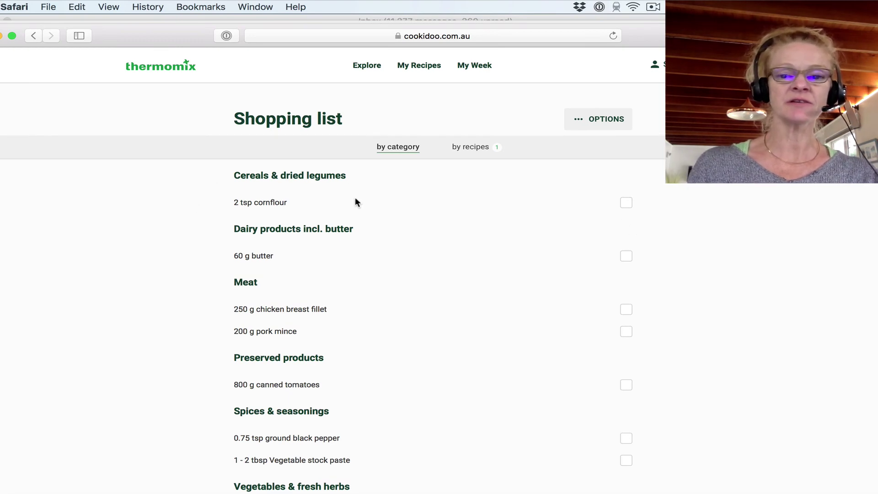
pyautogui.click(626, 201)
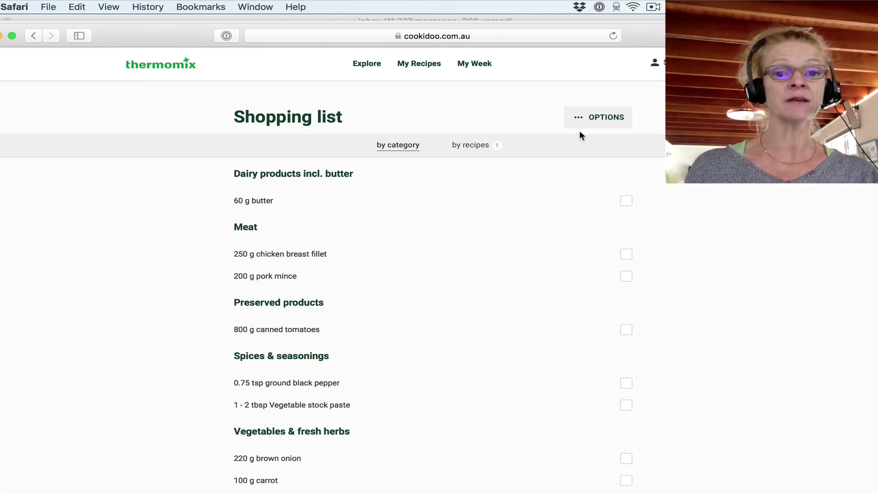
# - Look at the shopping list's available options, its additional items and the items you have
pyautogui.click(618, 132)
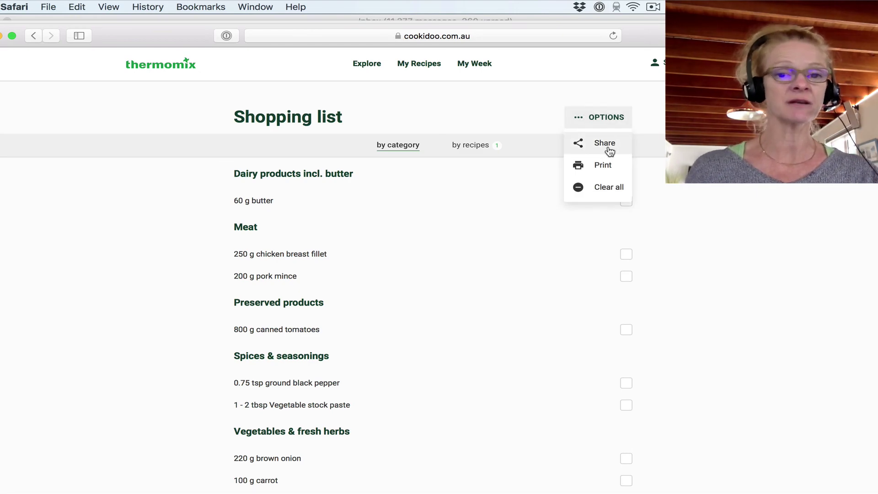
pyautogui.click(499, 187)
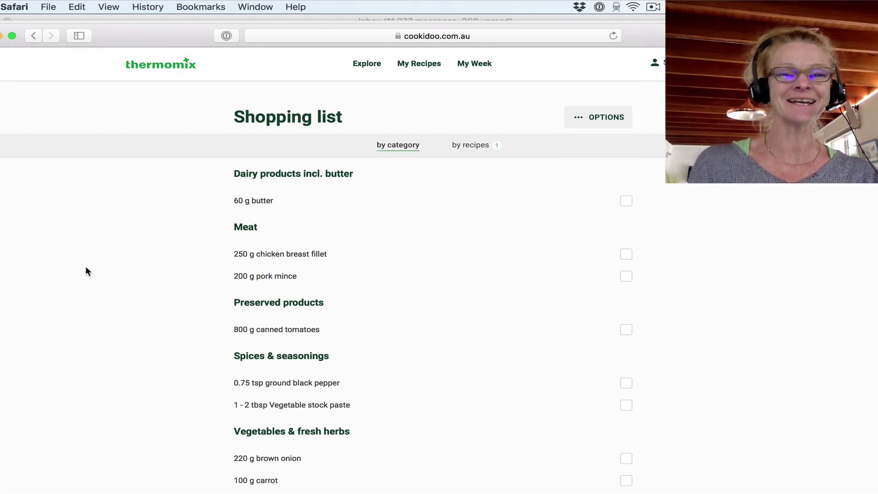
pyautogui.scroll(-5, 86, 268)
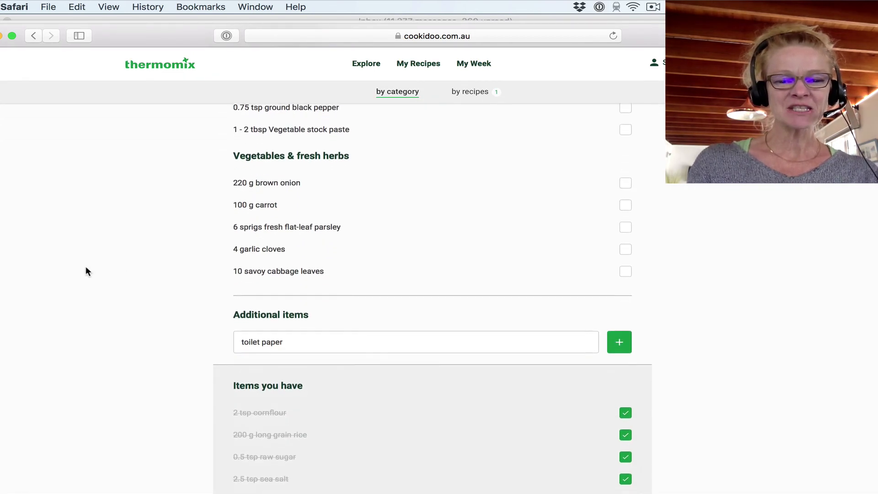
pyautogui.scroll(7, 86, 266)
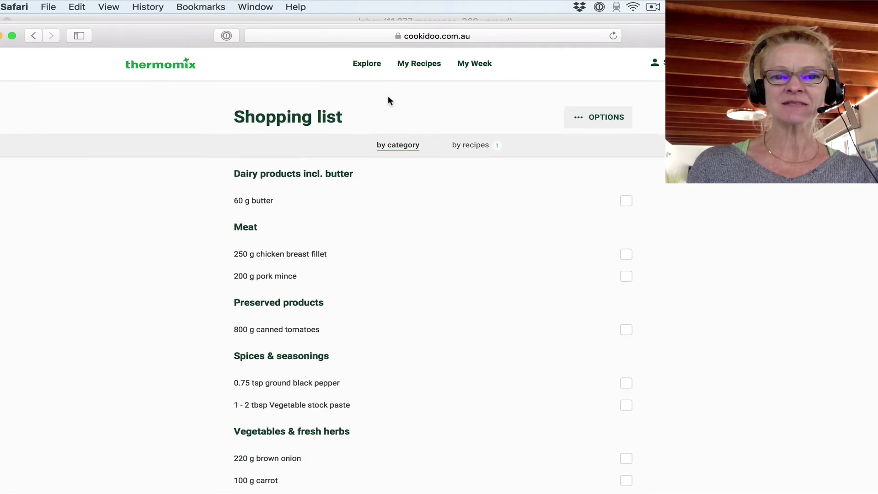
# - Return to Explore and bring up the recipe search page filtered to Australia
pyautogui.click(369, 65)
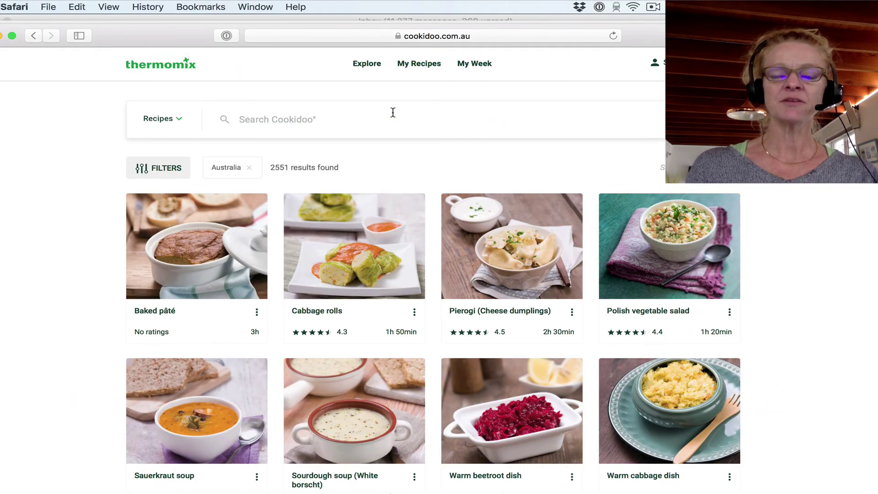
pyautogui.scroll(-1, 393, 112)
pyautogui.scroll(1, 393, 112)
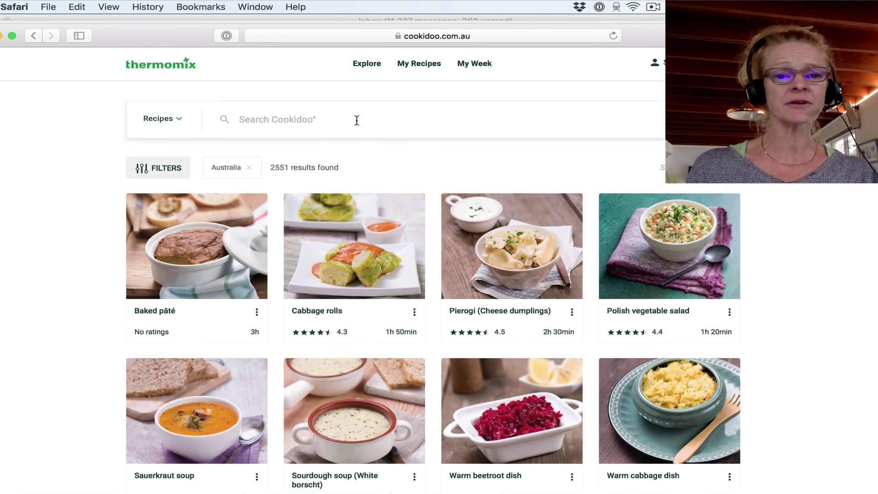
# - Search the recipes for "mince" and filter the results to the category Main dishes – Meat
pyautogui.click(356, 120)
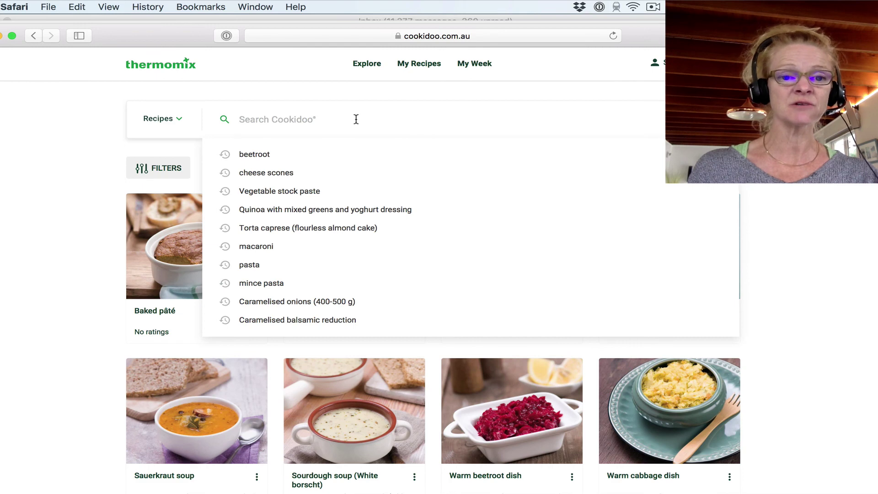
pyautogui.write('mince')
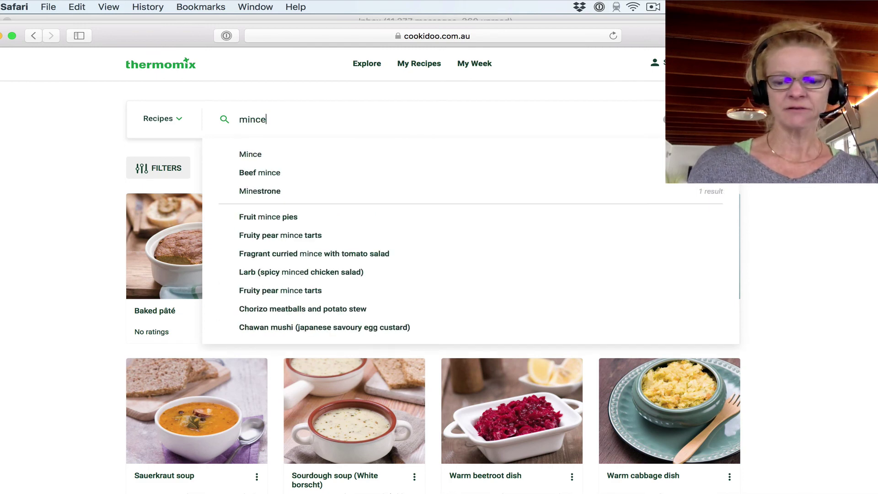
pyautogui.press('Return')
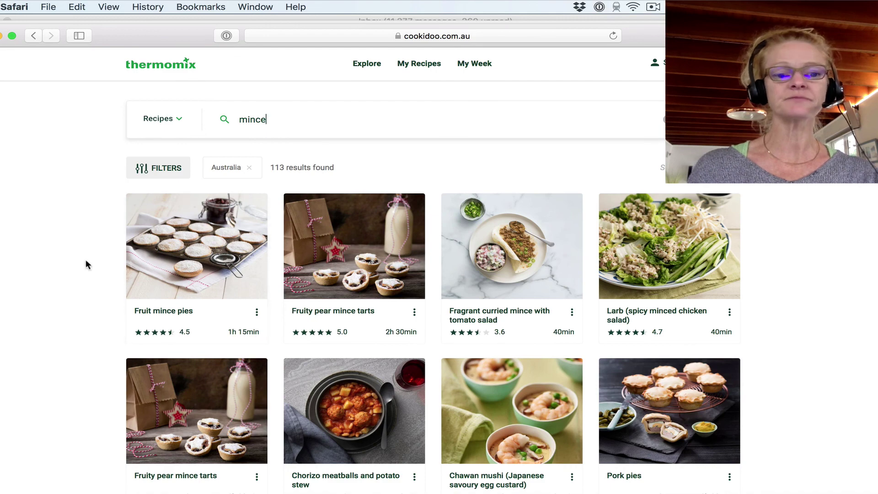
pyautogui.click(180, 175)
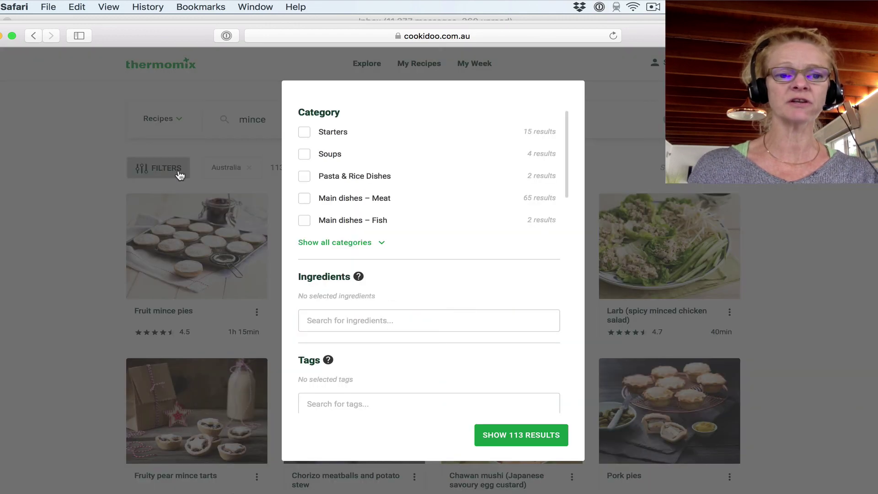
pyautogui.click(305, 199)
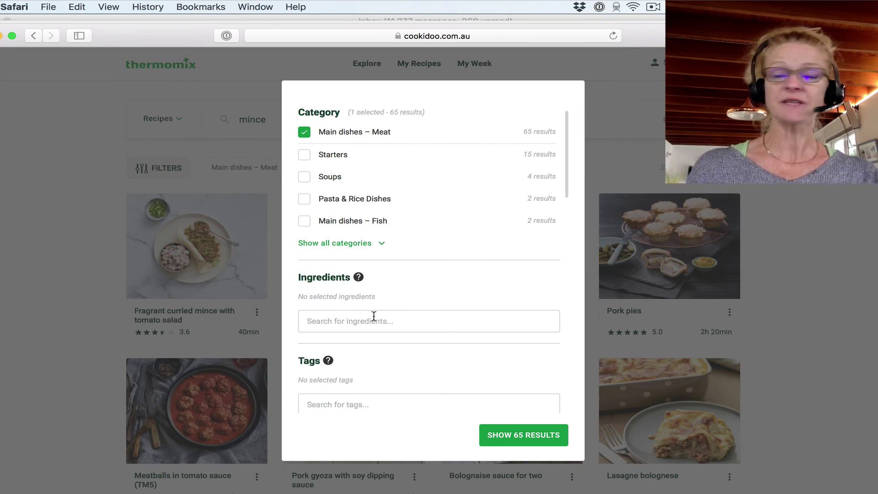
# - Remove the Australia country filter, restrict the language to English and show the filtered recipes
pyautogui.scroll(-8, 374, 316)
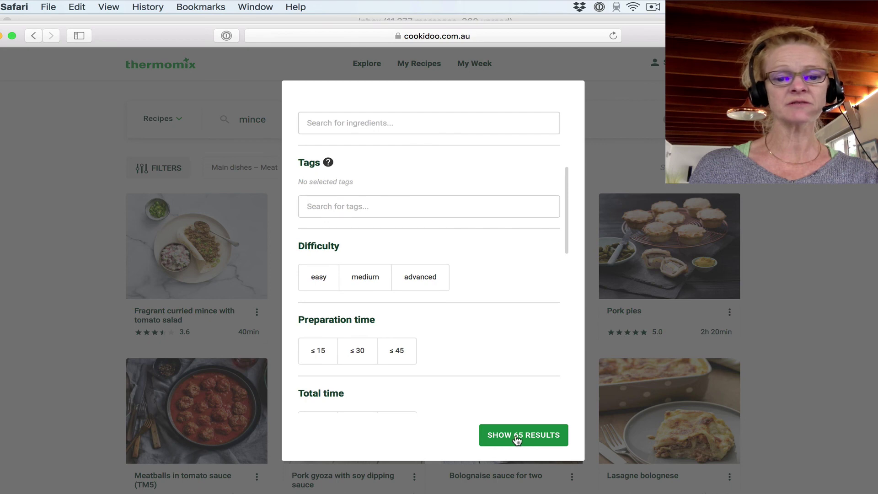
pyautogui.scroll(-10, 476, 302)
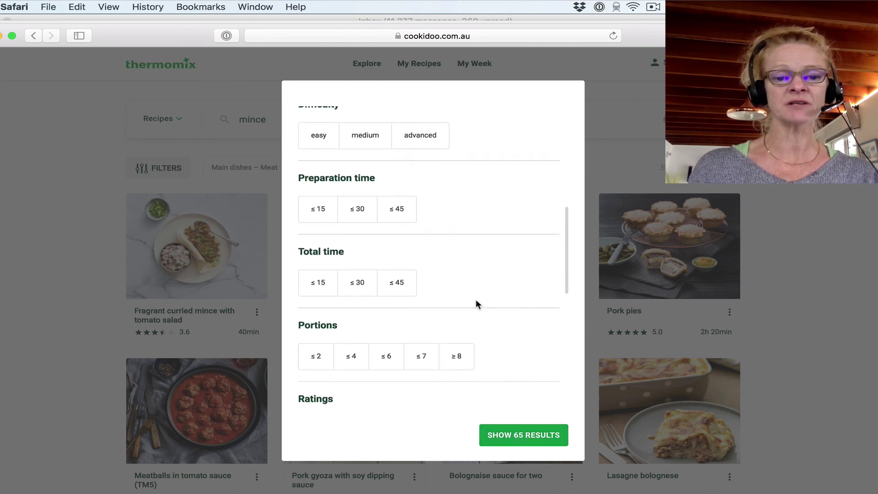
pyautogui.scroll(-3, 475, 303)
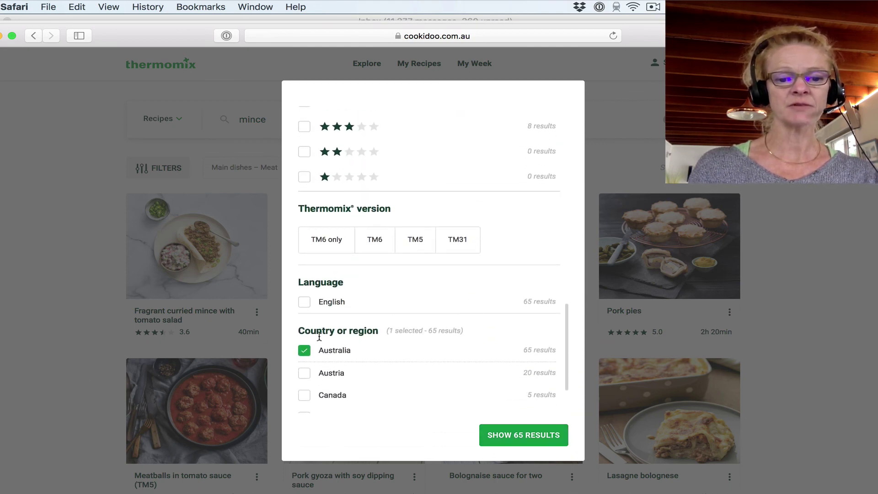
pyautogui.click(305, 351)
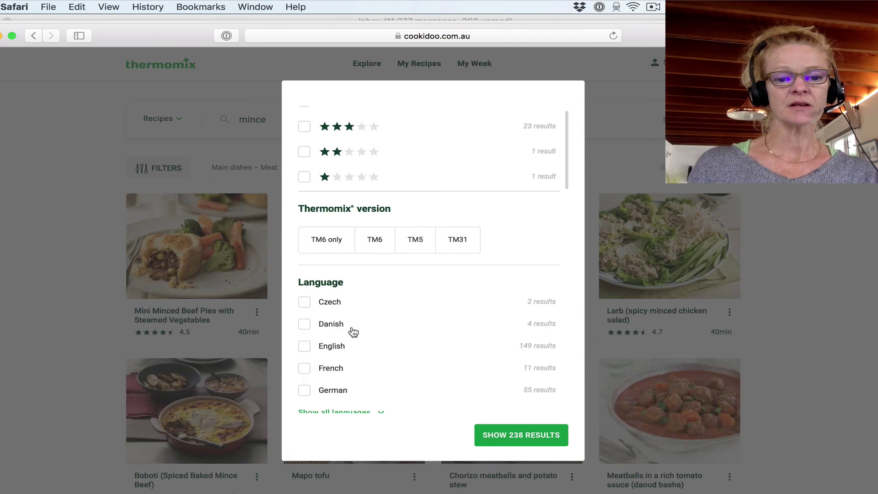
pyautogui.scroll(-1, 320, 335)
pyautogui.click(304, 321)
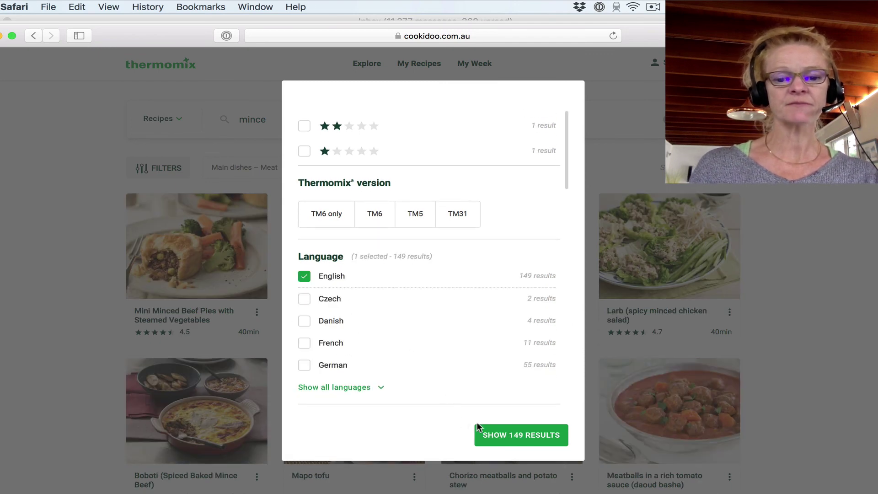
pyautogui.click(513, 435)
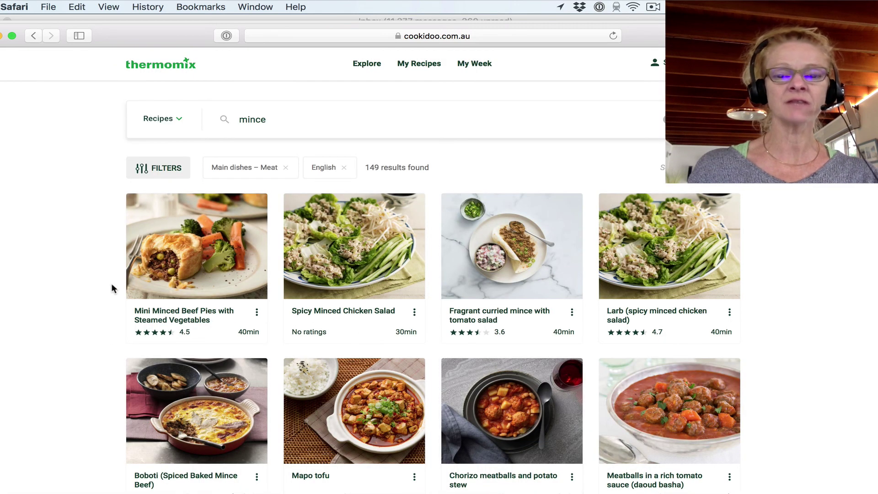
# - Browse the filtered mince recipes and open Mini Minced Beef Pies with Steamed Vegetables
pyautogui.scroll(-1, 86, 315)
pyautogui.scroll(-2, 86, 316)
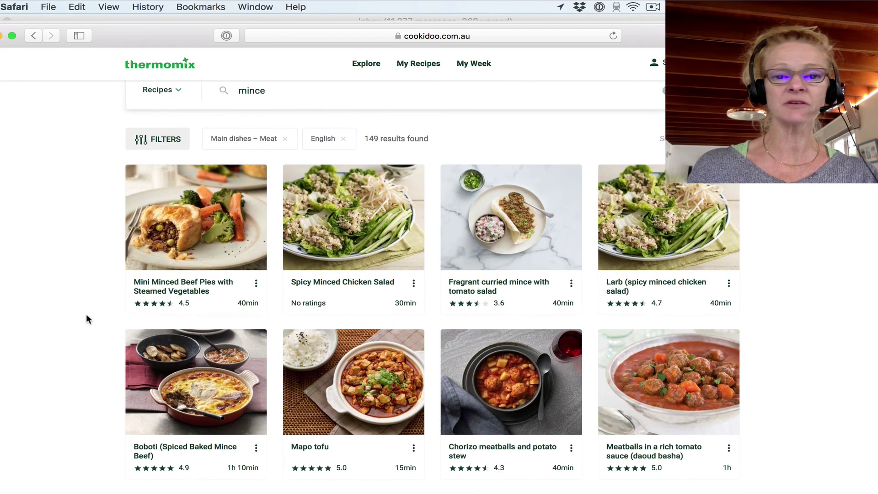
pyautogui.scroll(-2, 87, 314)
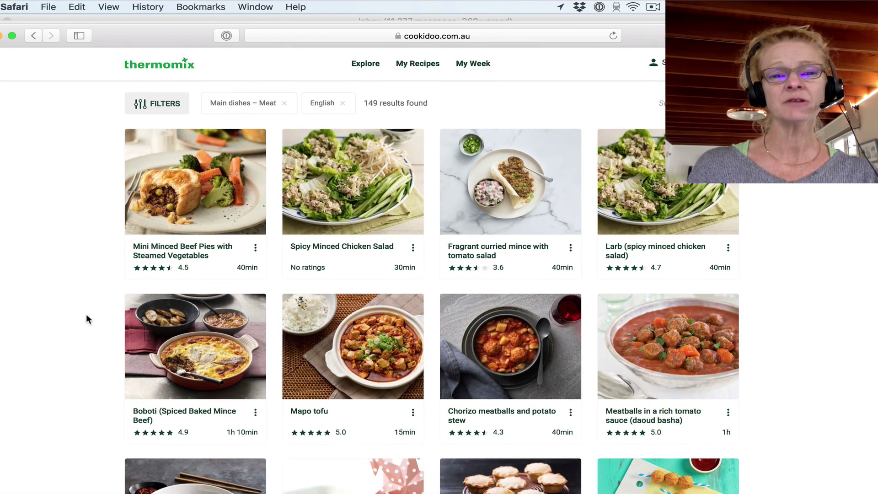
pyautogui.scroll(1, 86, 313)
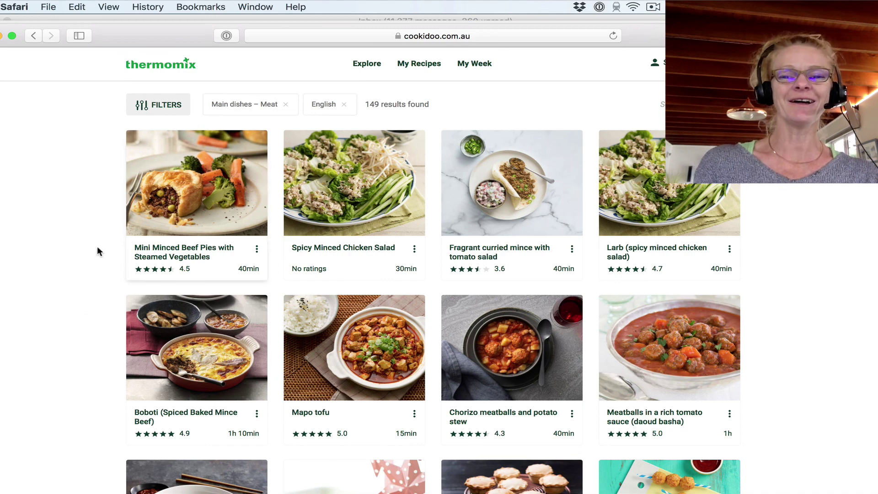
pyautogui.scroll(-1, 73, 244)
pyautogui.scroll(4, 74, 242)
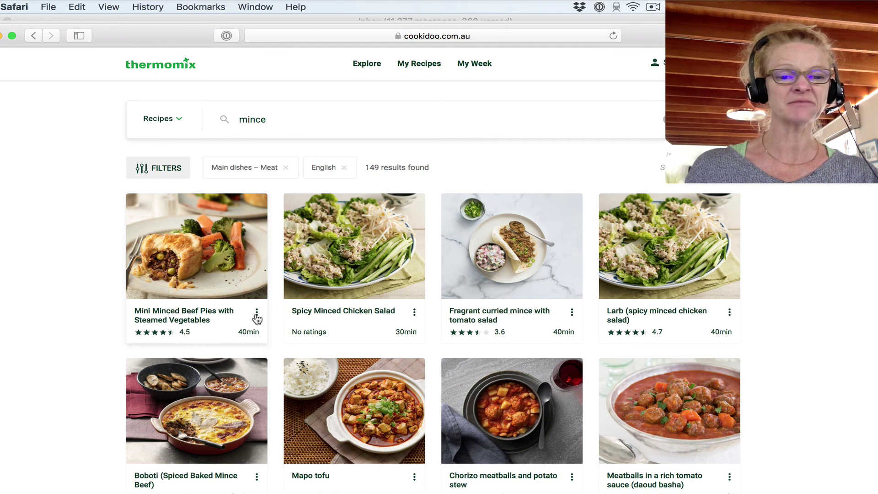
pyautogui.click(229, 277)
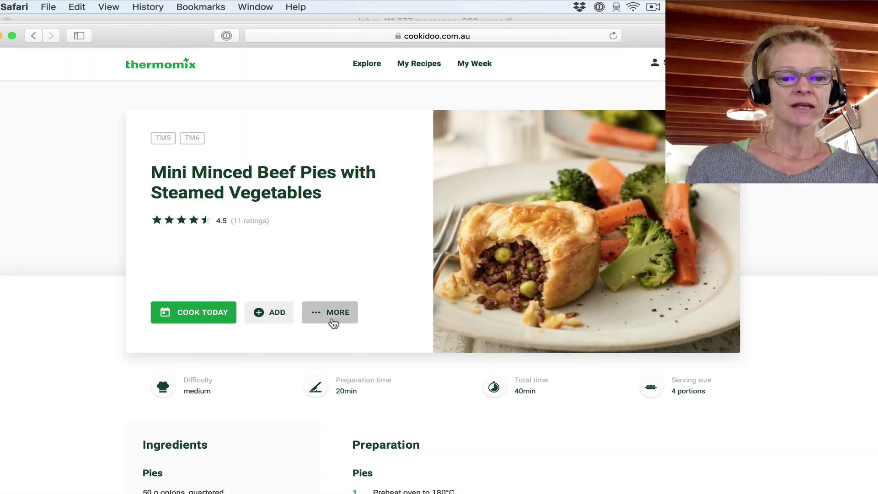
# - Look at the beef pies recipe's rating dialog, close it without submitting a rating, and view the recipe's details
pyautogui.click(331, 319)
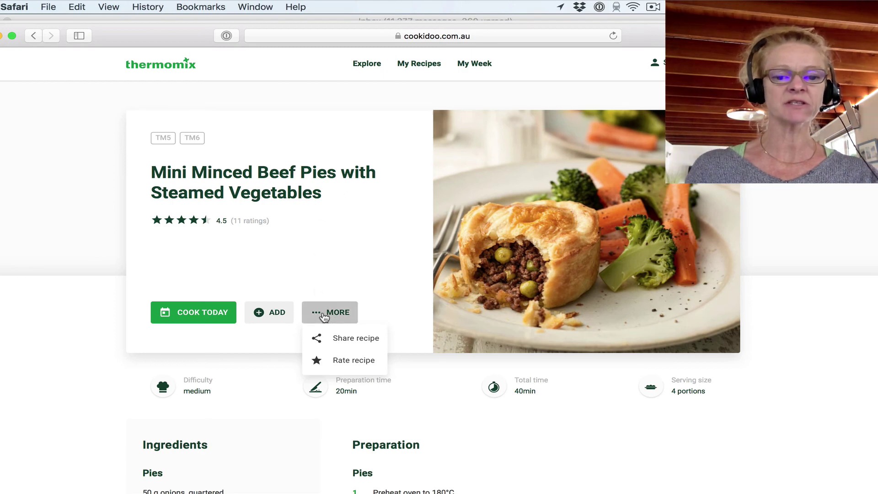
pyautogui.click(345, 360)
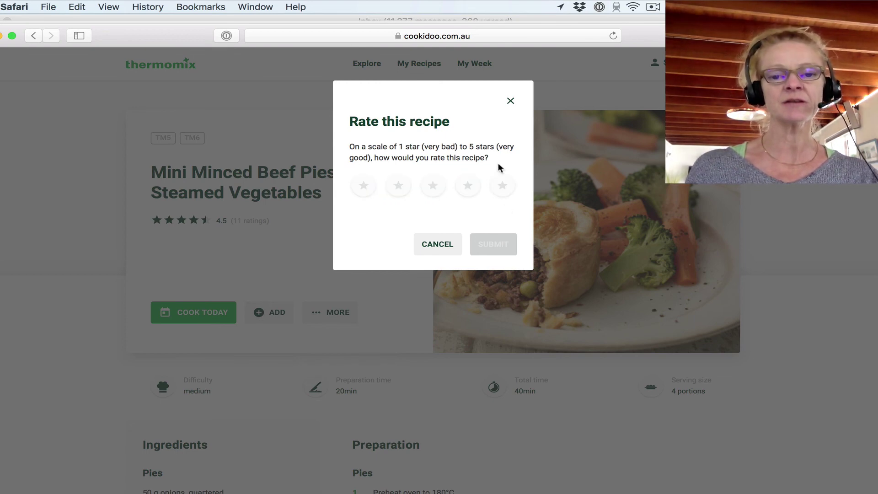
pyautogui.click(510, 100)
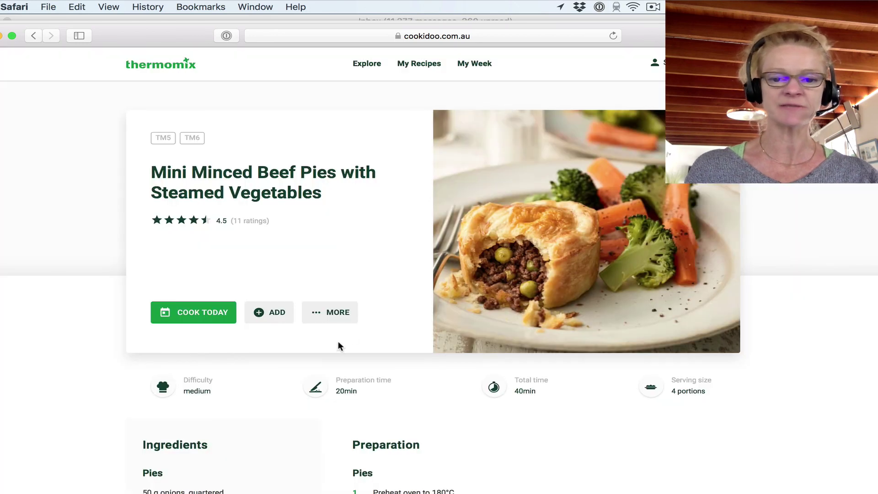
pyautogui.scroll(-3, 340, 332)
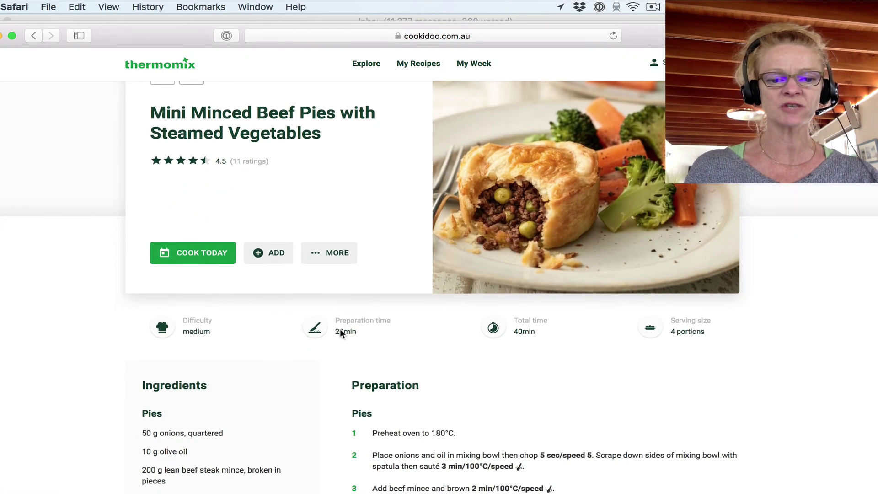
pyautogui.scroll(3, 339, 329)
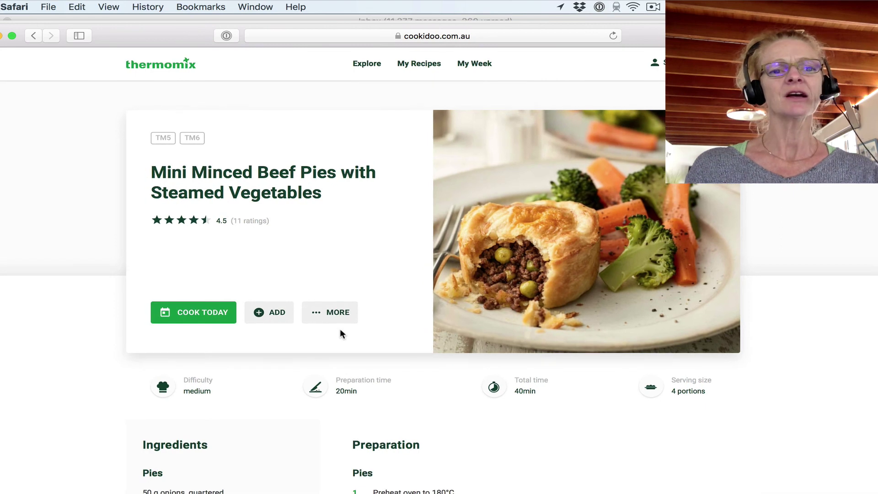